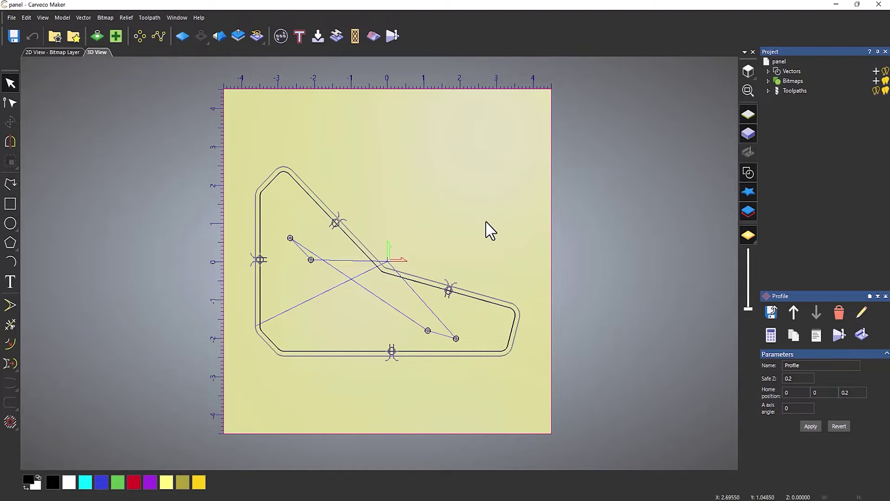
Hide all toolpaths in the 3D view and set the model's zero position to the bottom left pixel
click(768, 90)
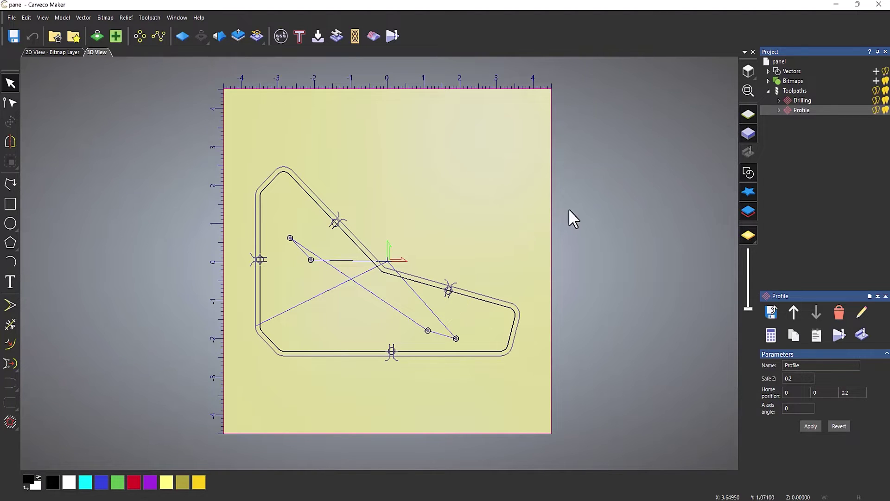
click(877, 91)
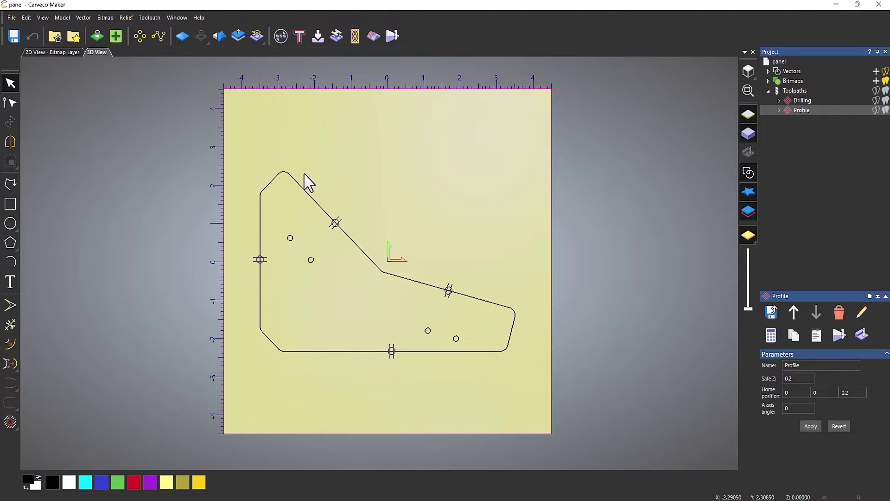
click(61, 18)
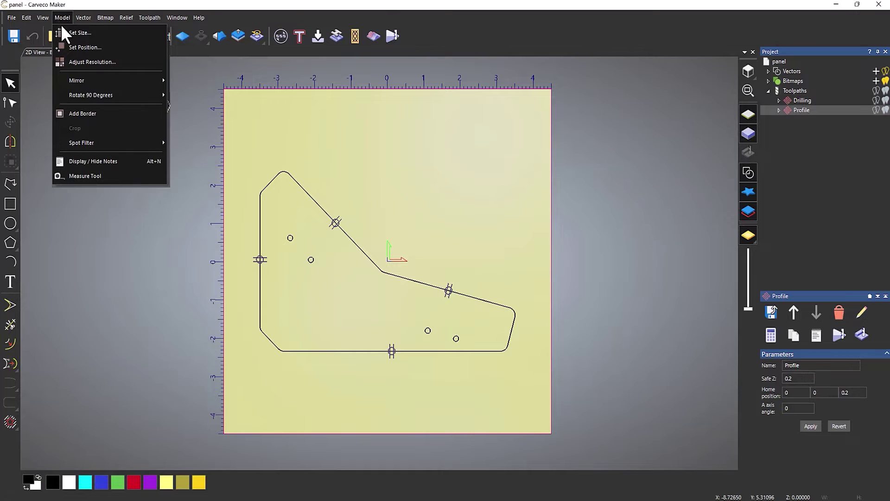
click(111, 47)
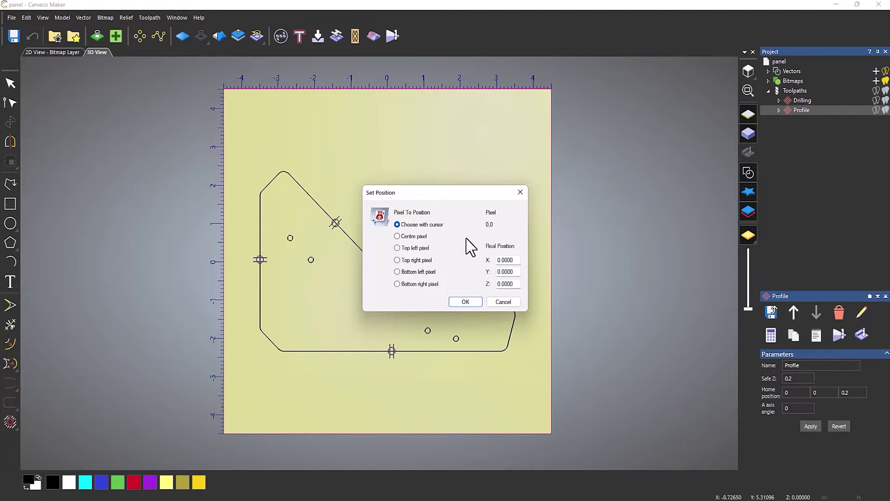
click(398, 272)
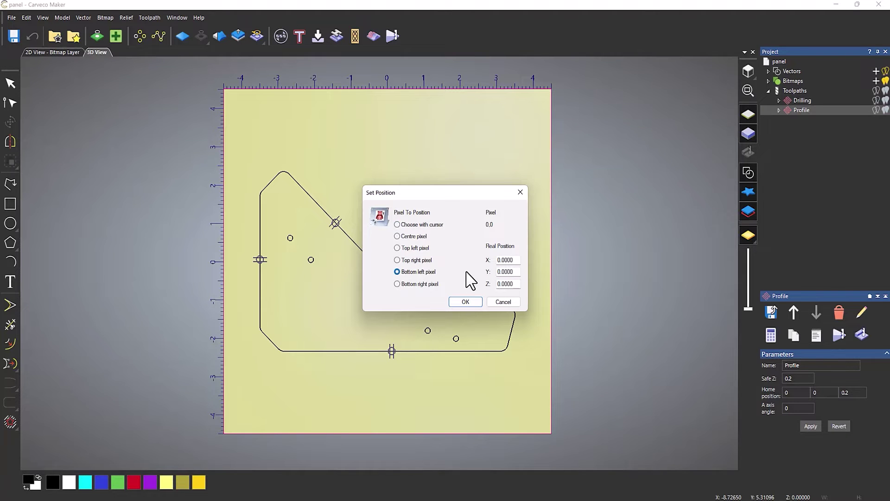
click(466, 302)
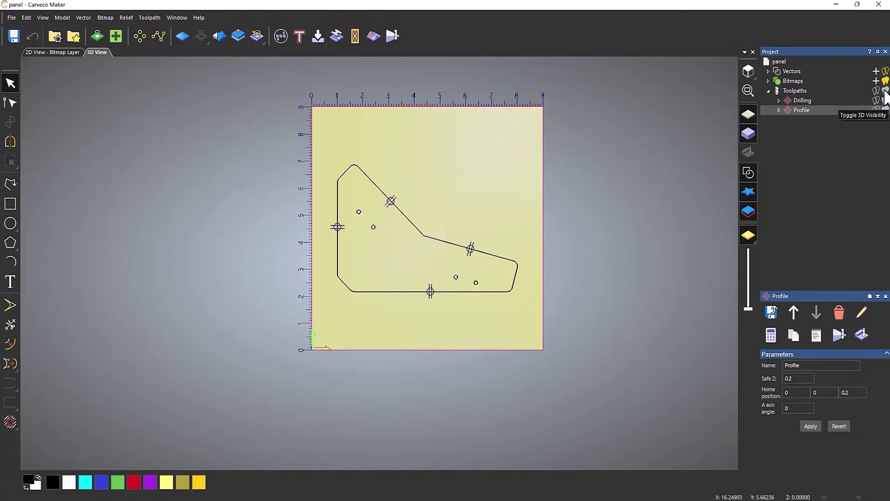
Show the toolpaths briefly to compare their position with the vectors after the origin change, and hide them again
click(886, 109)
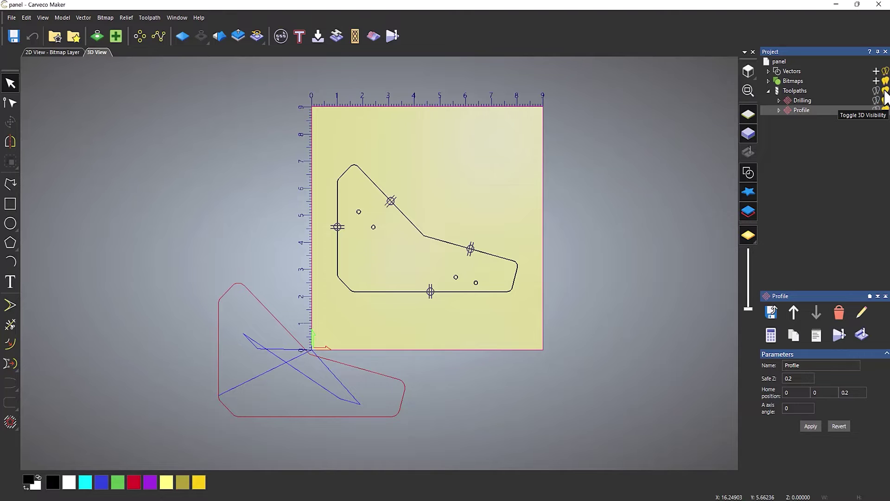
click(885, 90)
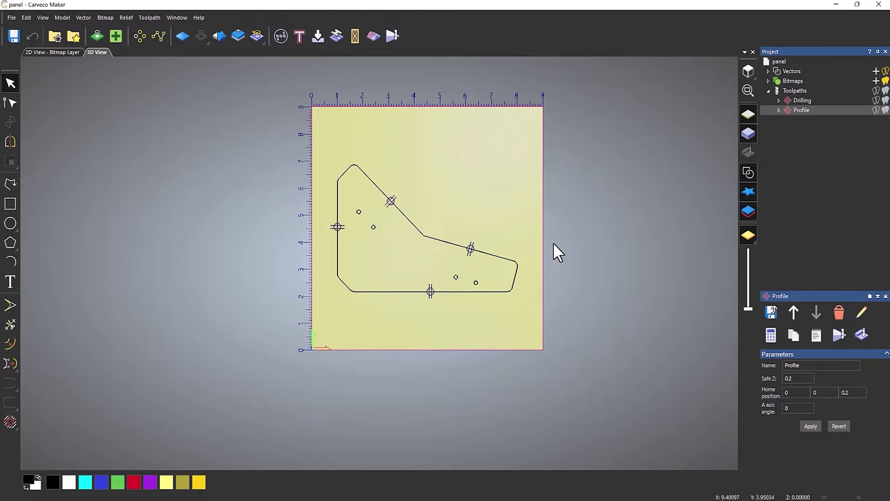
Add a non-symmetrical border to the top of the model only, extending its height to about 12 inches
middle_drag(493, 225, 453, 249)
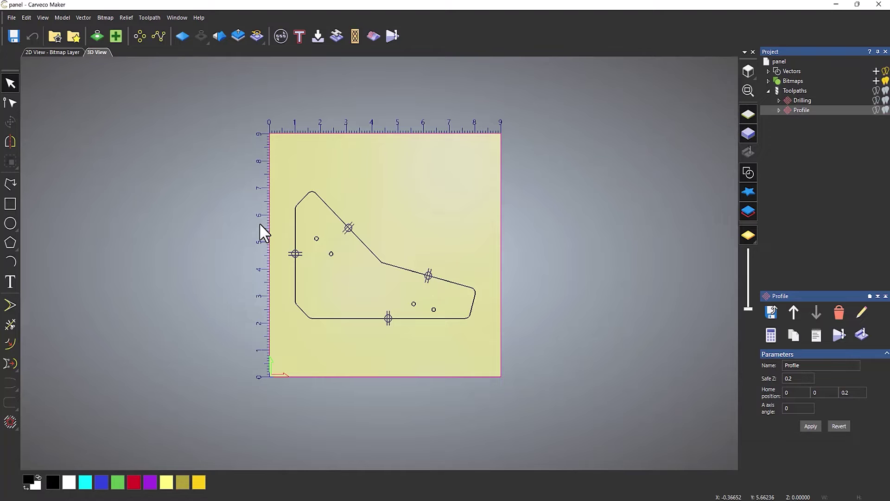
click(71, 16)
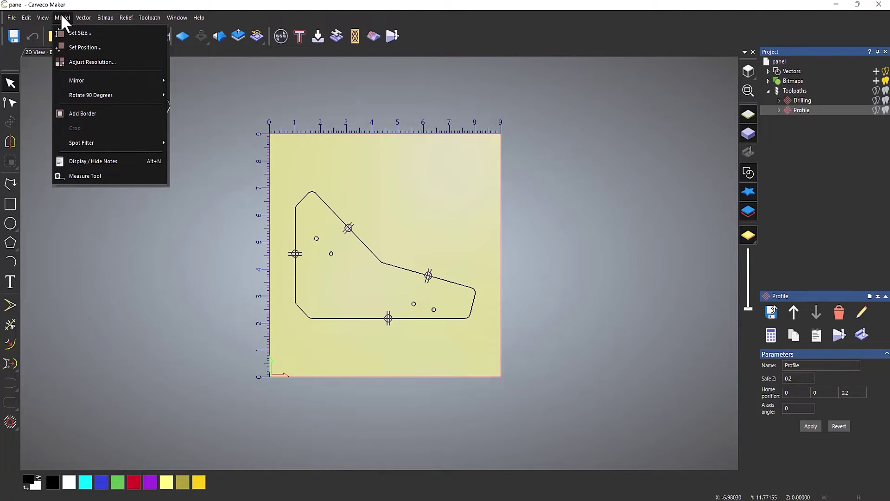
click(538, 304)
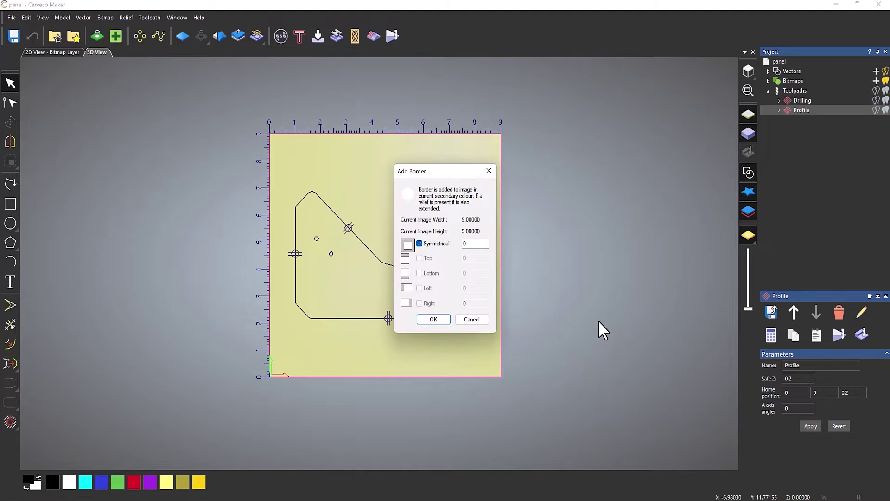
drag(441, 171, 569, 179)
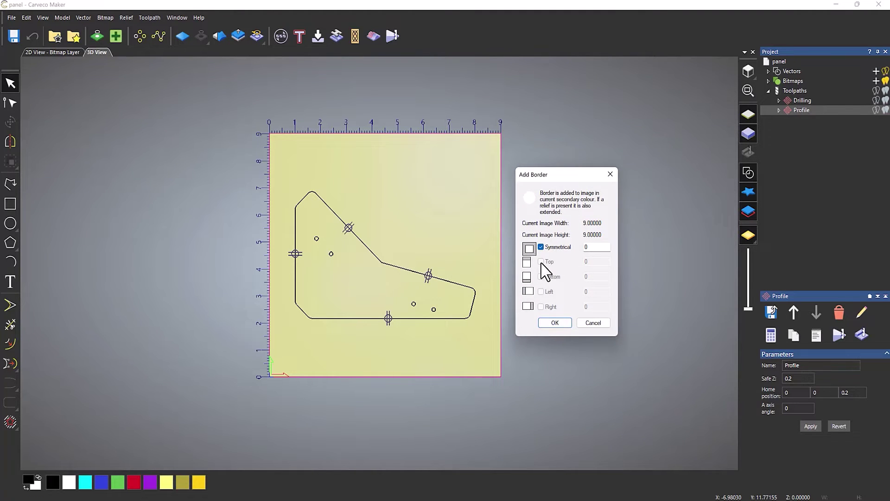
click(540, 247)
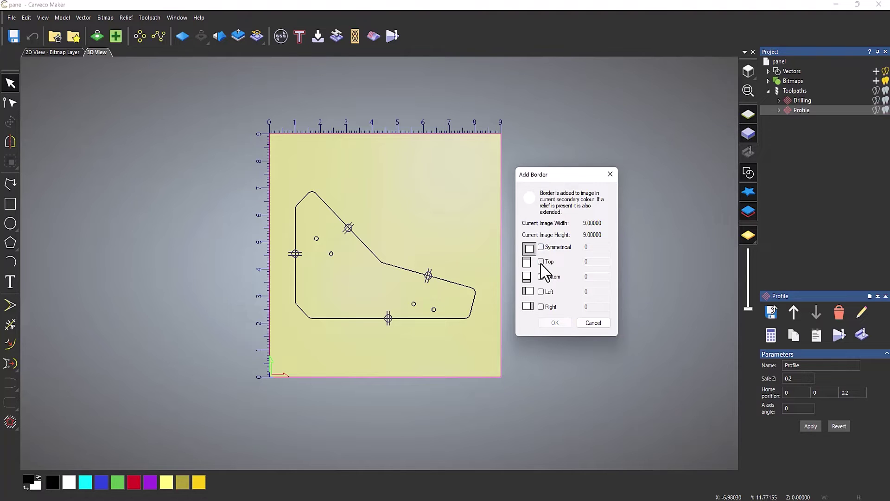
click(541, 262)
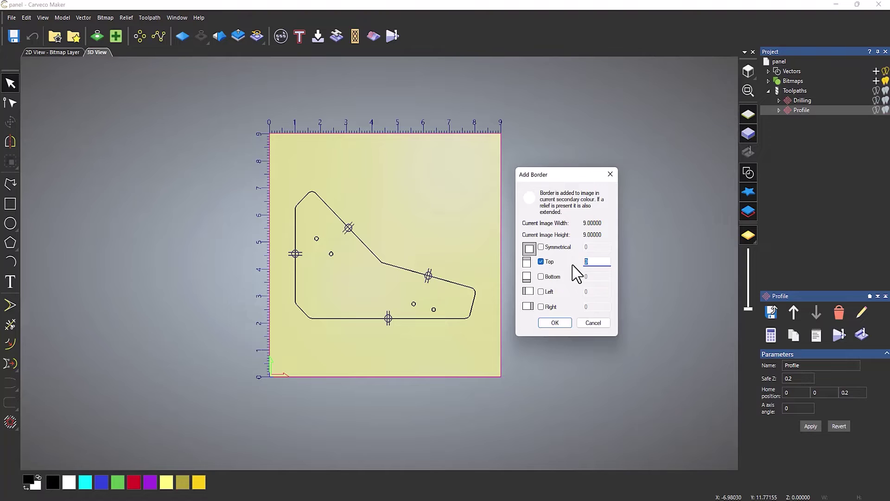
key(BackSpace)
click(552, 322)
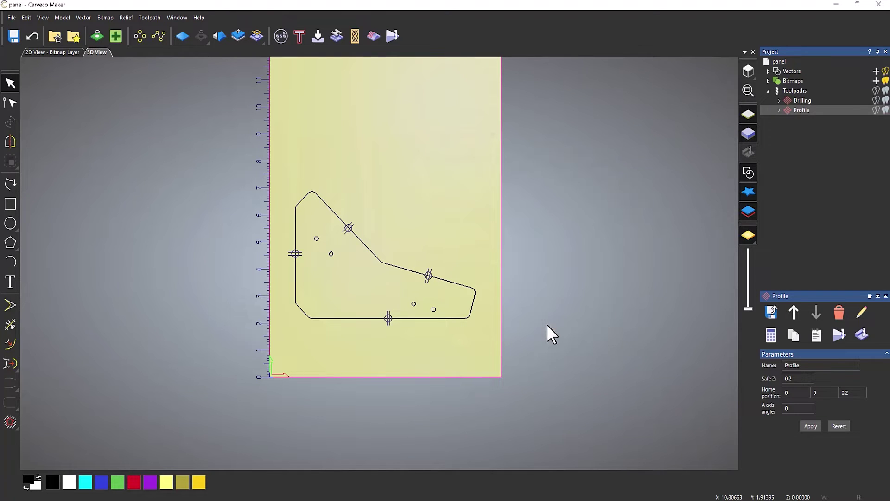
scroll(500, 196, up, 2)
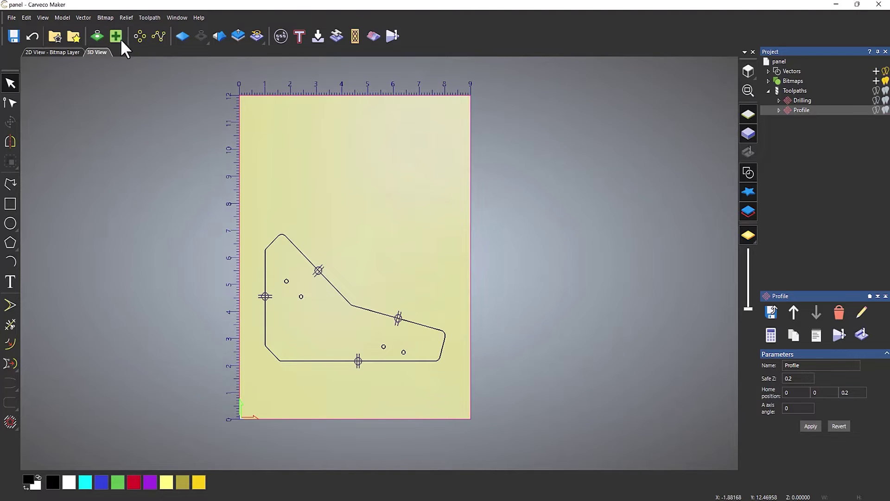
Add a non-symmetrical border of 27 inches to the right side of the model only
click(64, 18)
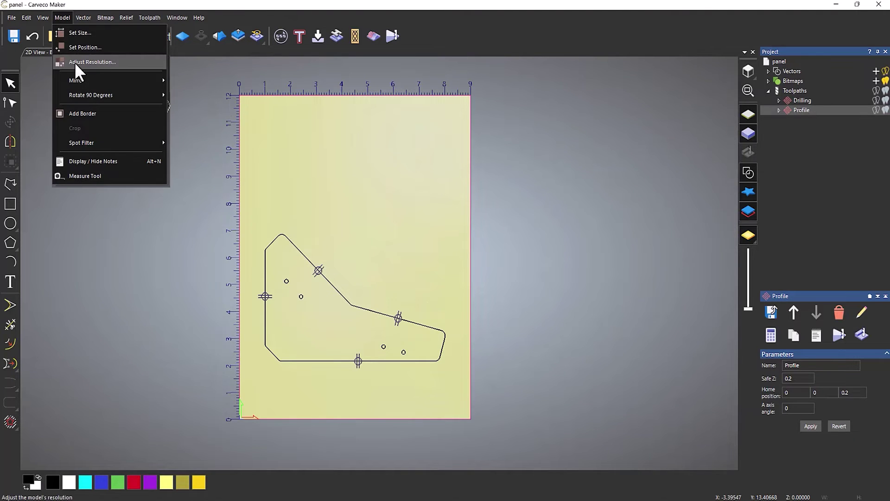
click(82, 112)
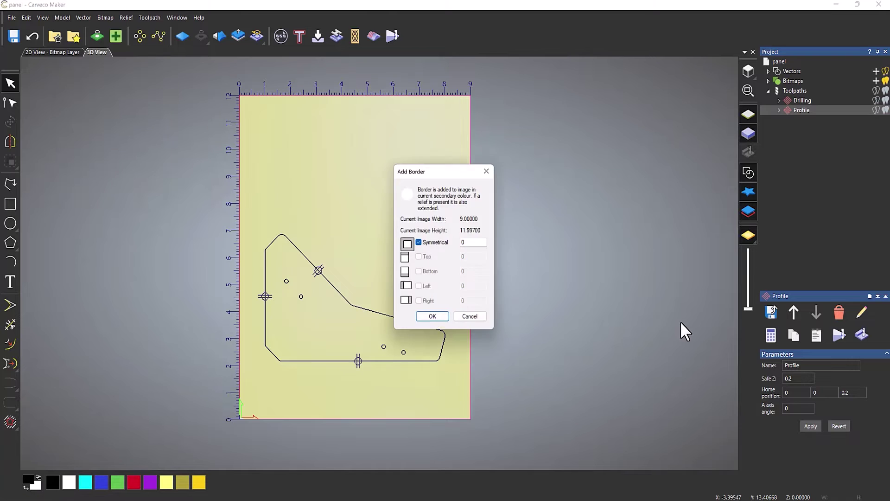
click(419, 242)
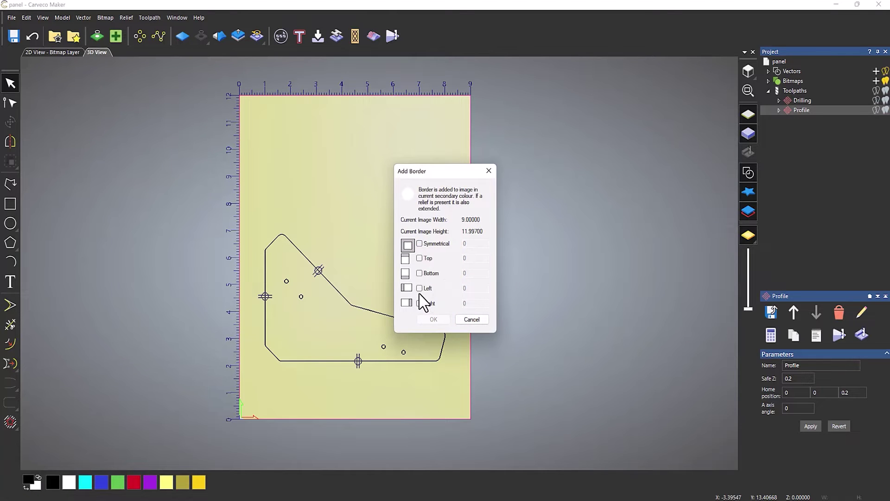
click(420, 303)
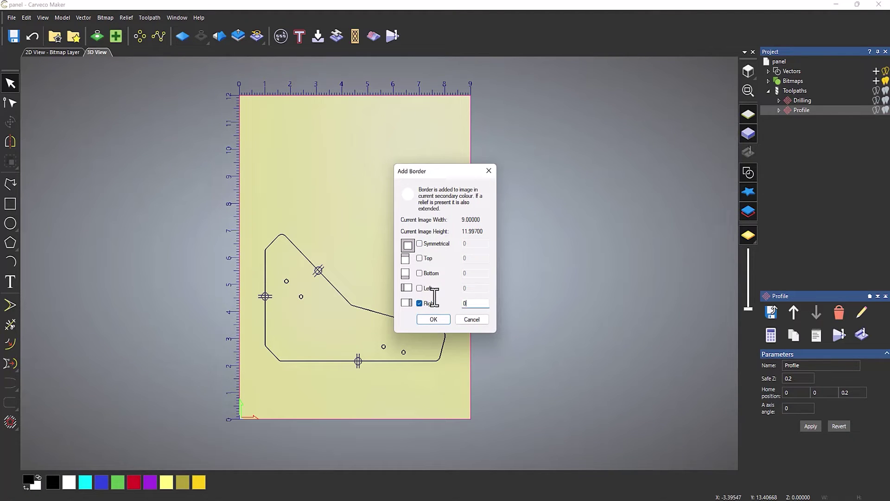
key(ctrl+a)
text(27)
click(433, 319)
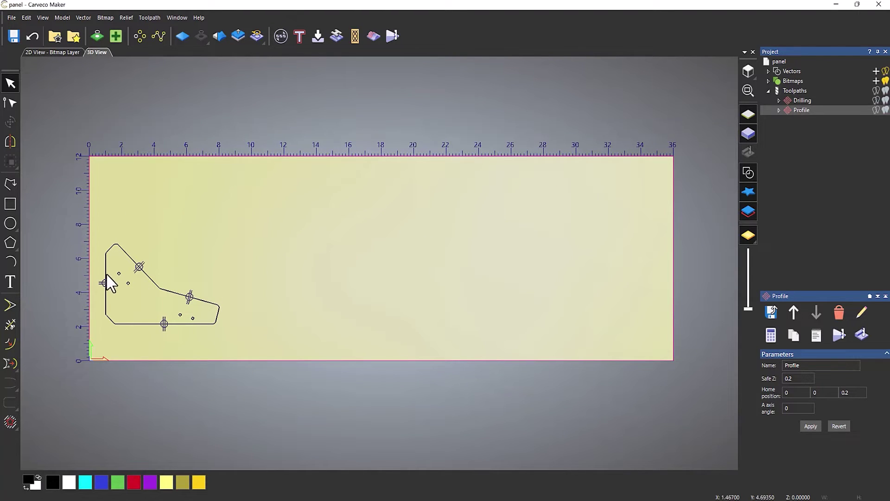
Select the whole panel outline with its holes and rotate it 90 degrees anticlockwise about its centre
drag(97, 227, 268, 366)
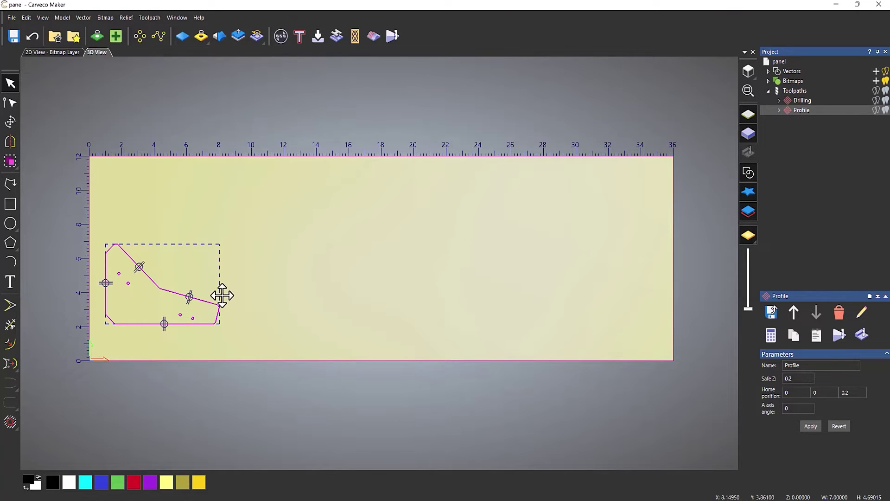
click(14, 122)
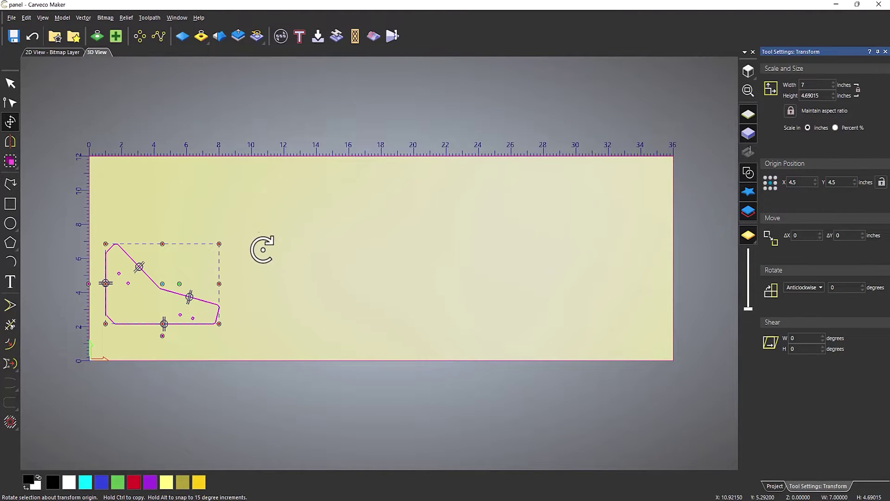
drag(260, 246, 164, 190)
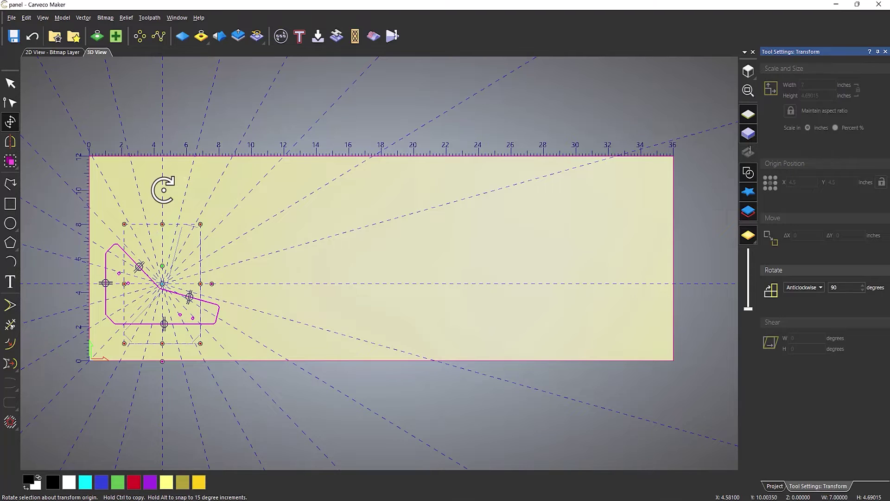
drag(164, 190, 164, 190)
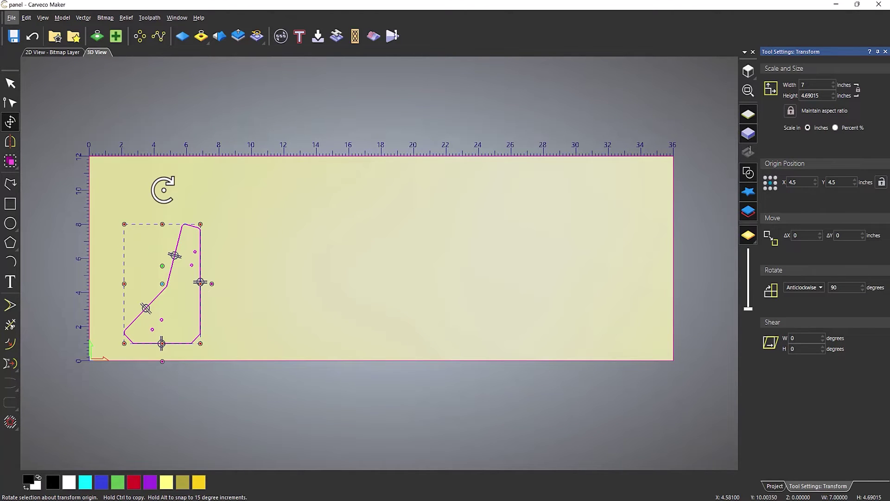
Mirror the selected panel vectors horizontally about their centre without copying the original objects
click(8, 138)
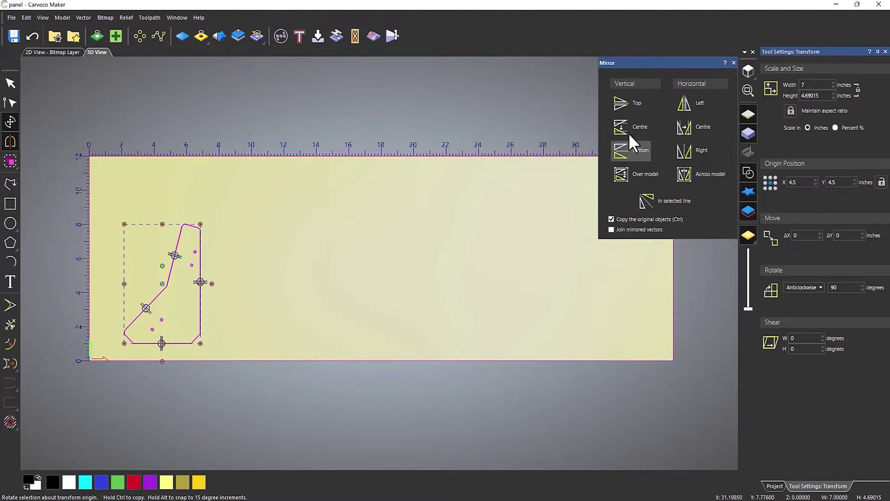
click(611, 219)
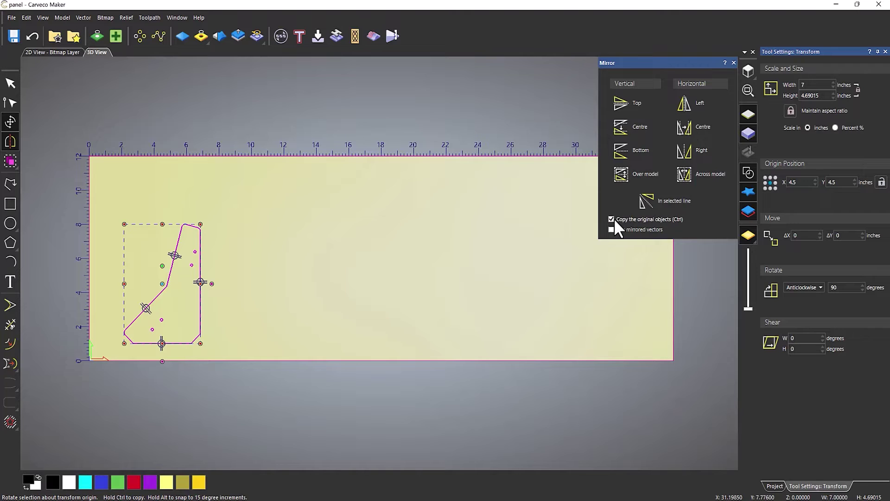
click(688, 128)
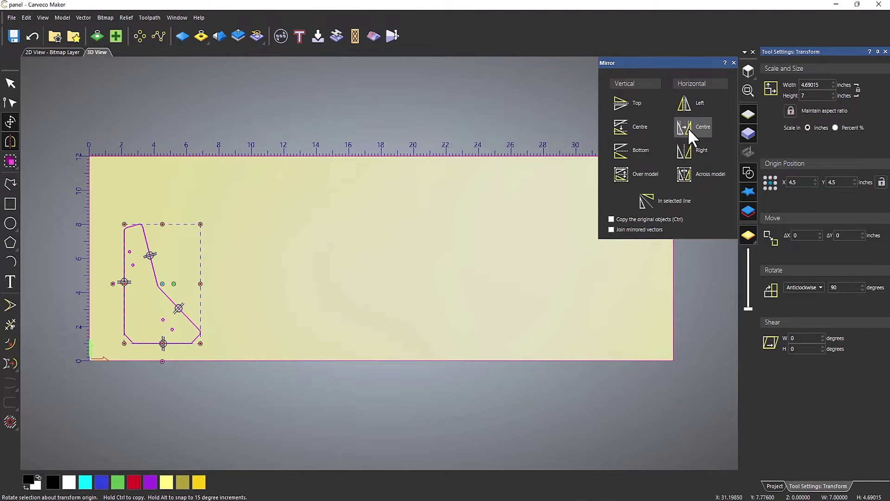
click(733, 62)
click(886, 52)
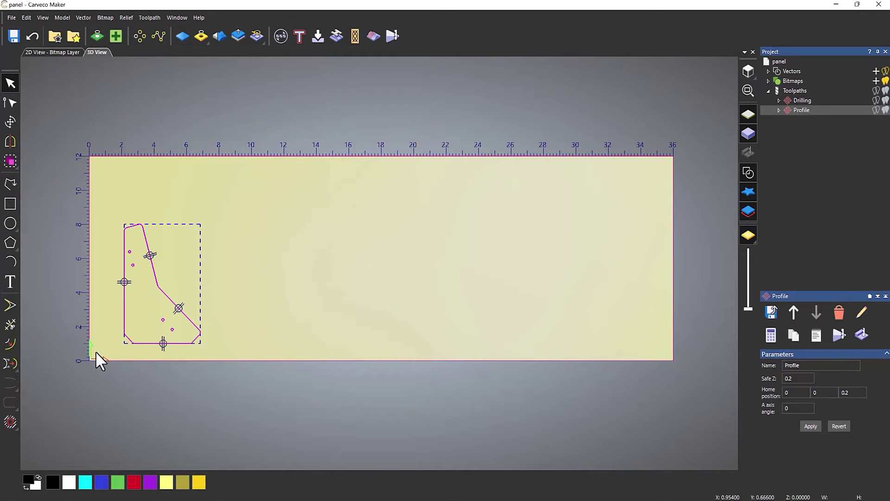
Position the panel vectors so that their bottom left corner lies at X 0.25 and Y 0.25 inches
mouse_move(133, 344)
mouse_down()
mouse_move(106, 354)
mouse_move(116, 347)
mouse_up()
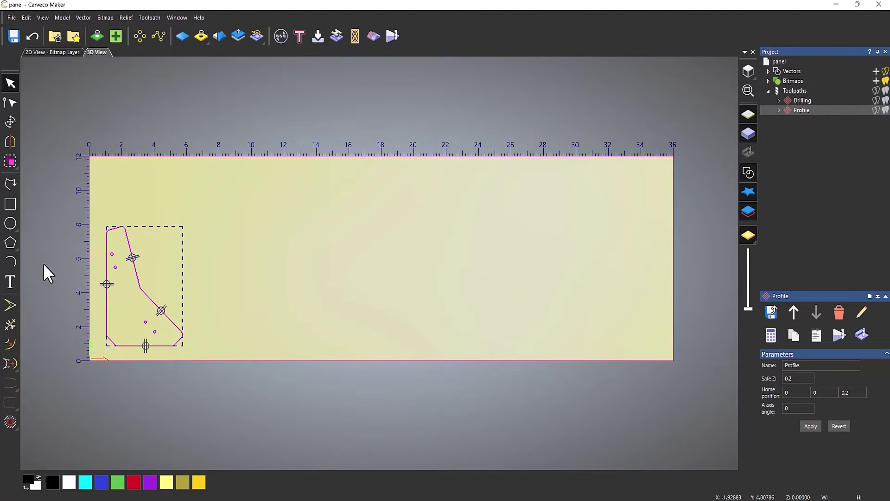
click(7, 124)
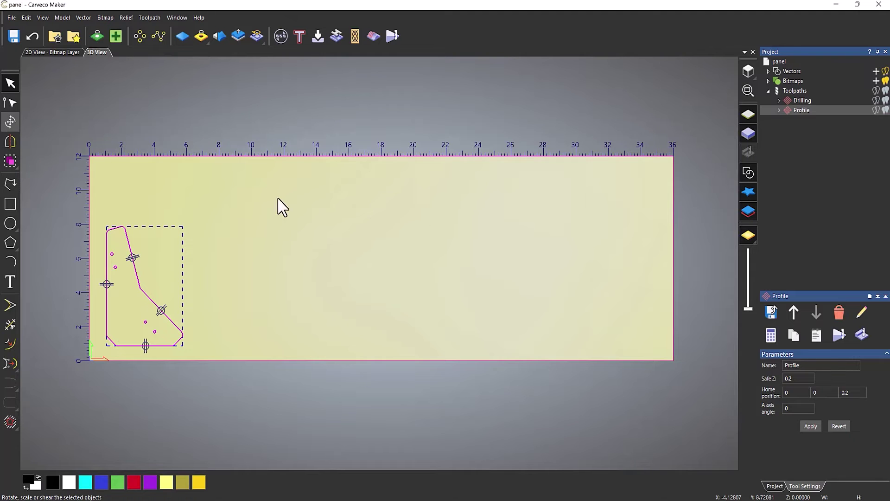
scroll(79, 324, up, 4)
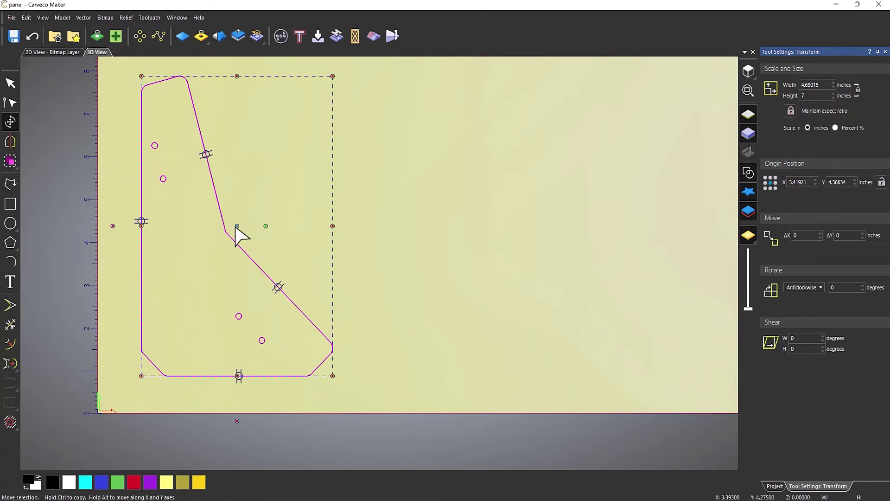
click(765, 189)
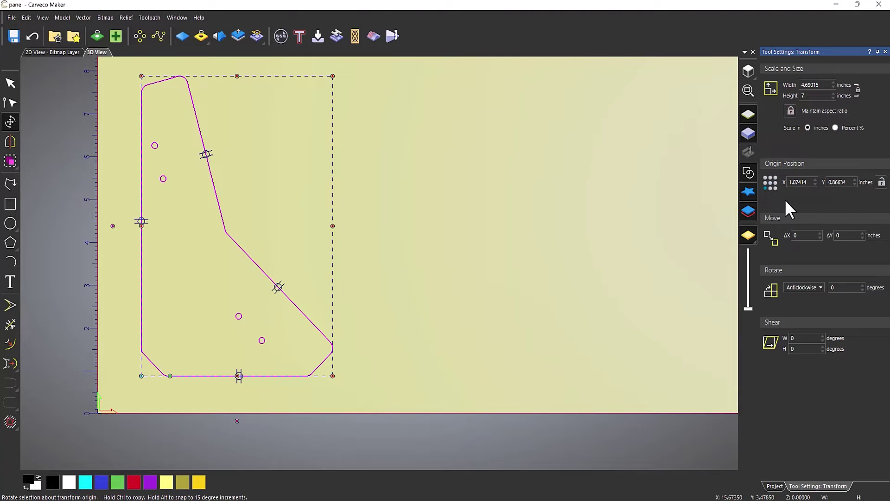
click(806, 183)
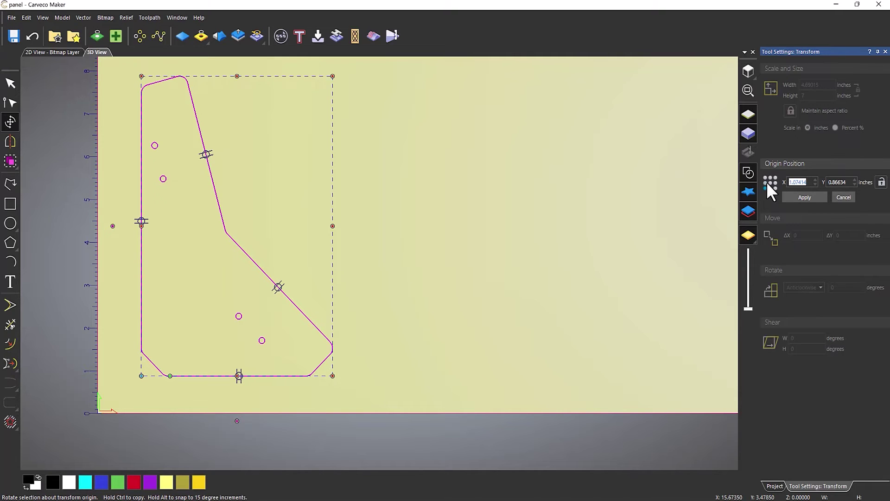
text(0.25)
click(841, 182)
key(ctrl+a)
text(0.25)
click(804, 197)
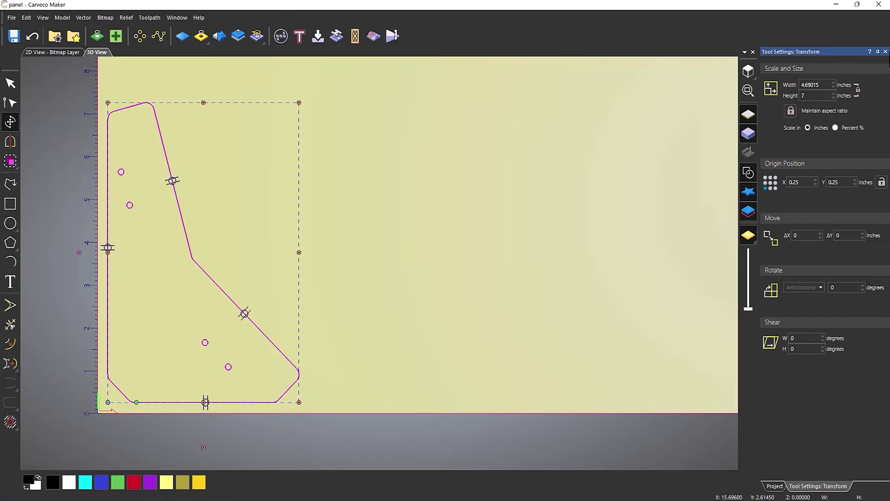
Set the transform reference point back to the centre of the panel and close the Transform settings
click(770, 183)
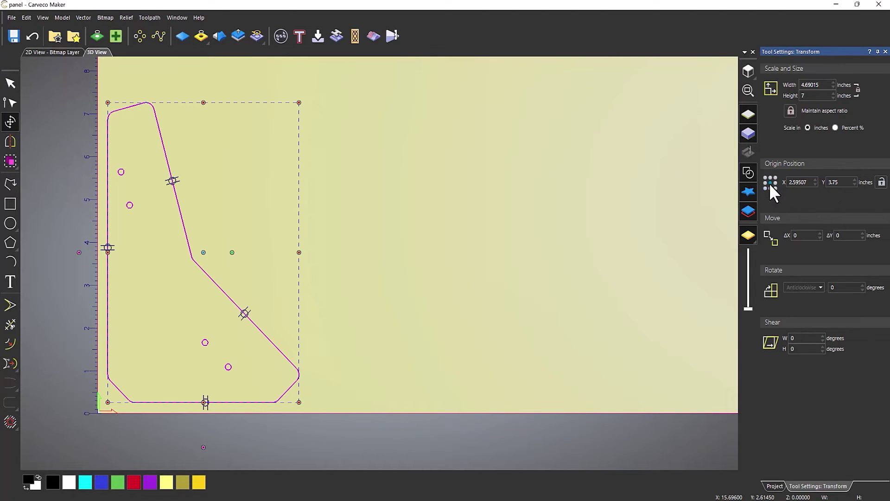
click(885, 52)
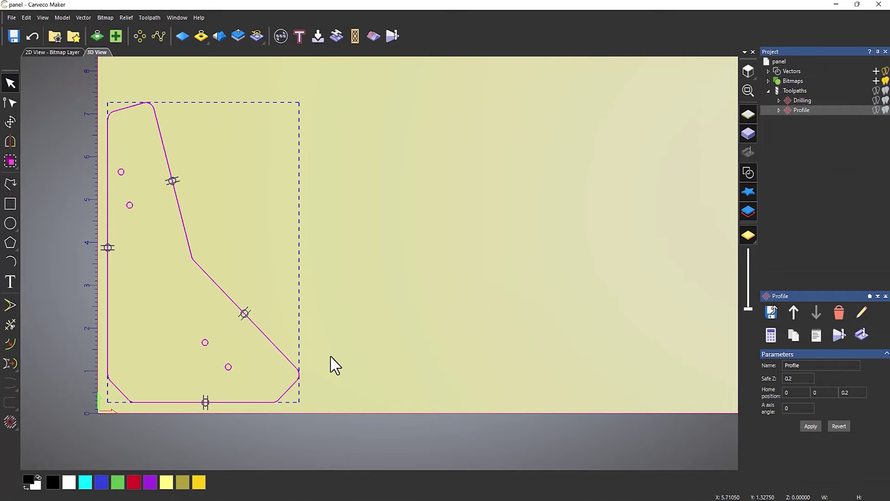
scroll(374, 294, down, 3)
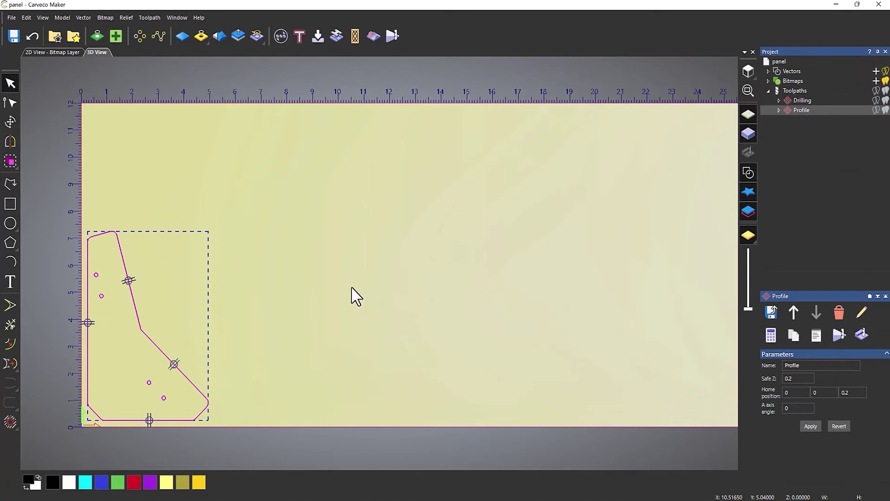
Block copy the whole panel with its holes into 10 columns with a 0.5 inch X gap between copies
drag(360, 284, 346, 268)
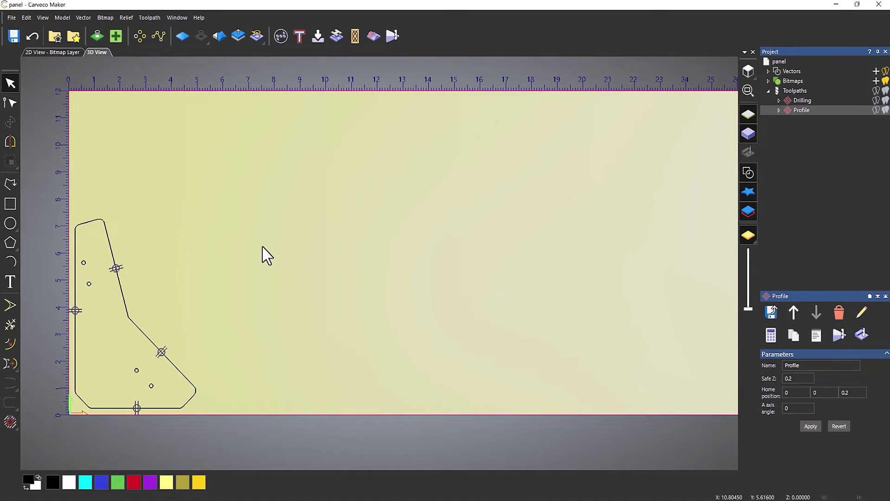
drag(33, 184, 294, 409)
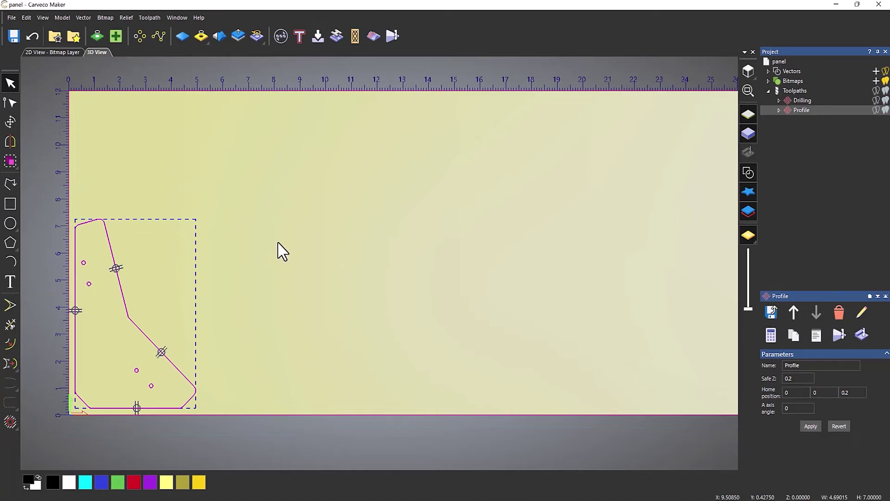
click(143, 36)
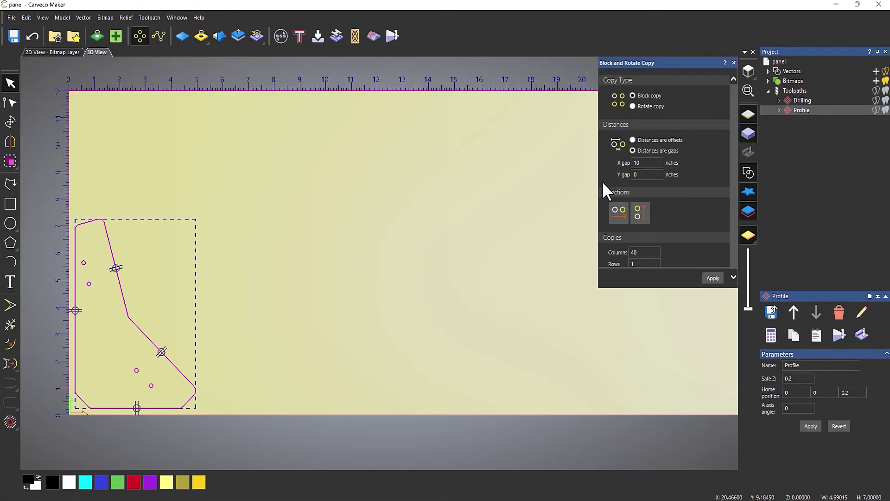
double_click(646, 163)
key(BackSpace)
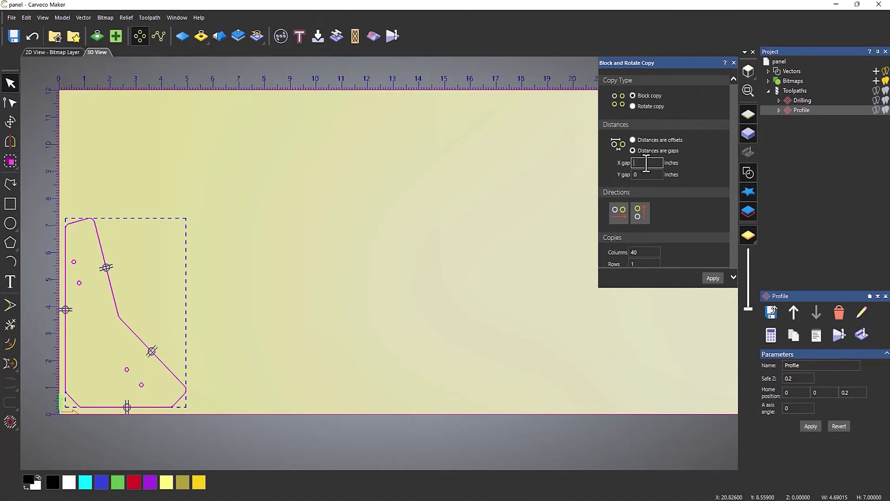
text(0.5)
scroll(672, 217, down, 1)
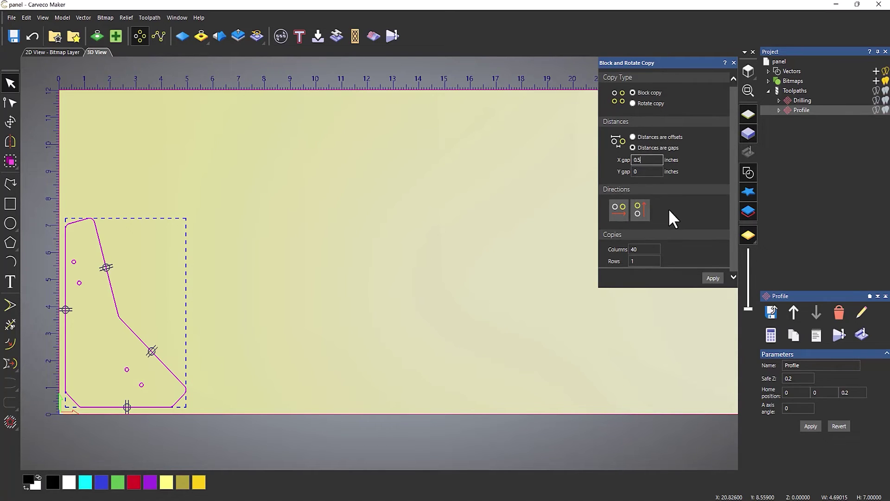
double_click(631, 249)
scroll(469, 288, down, 3)
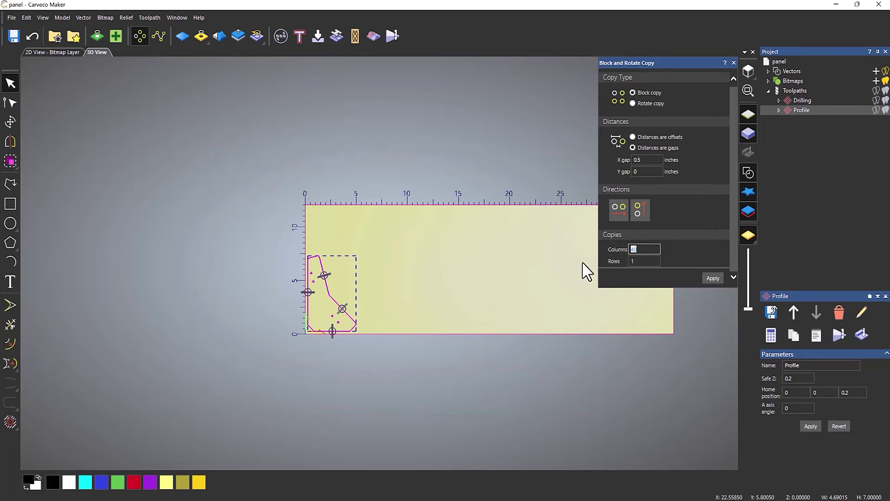
scroll(577, 262, up, 2)
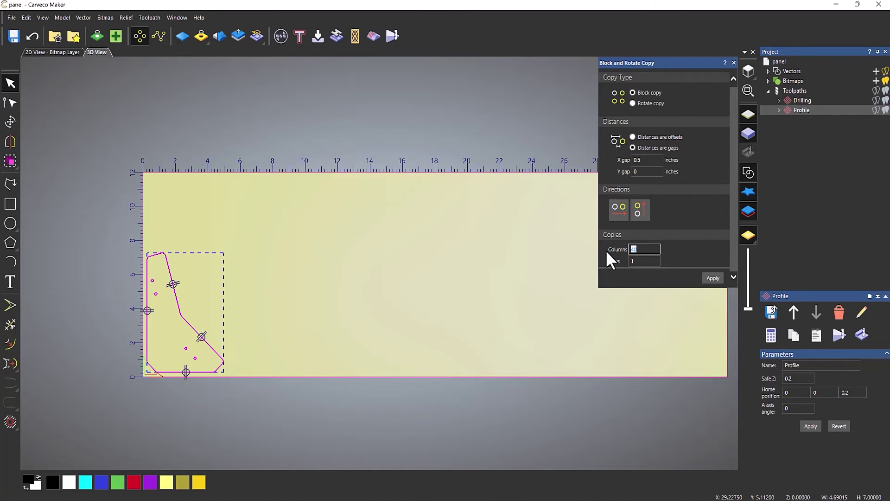
text(10)
click(713, 278)
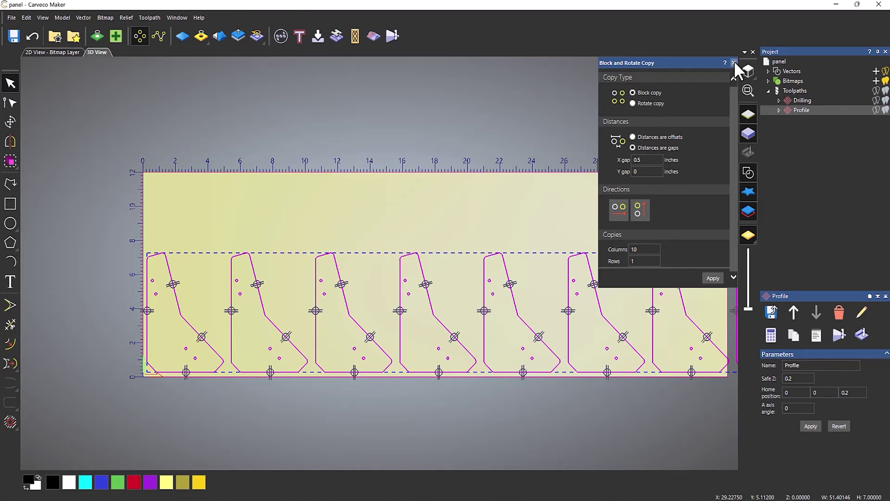
Examine how the row of panel copies fits against the right edge of the sheet
scroll(605, 368, down, 5)
scroll(642, 354, up, 3)
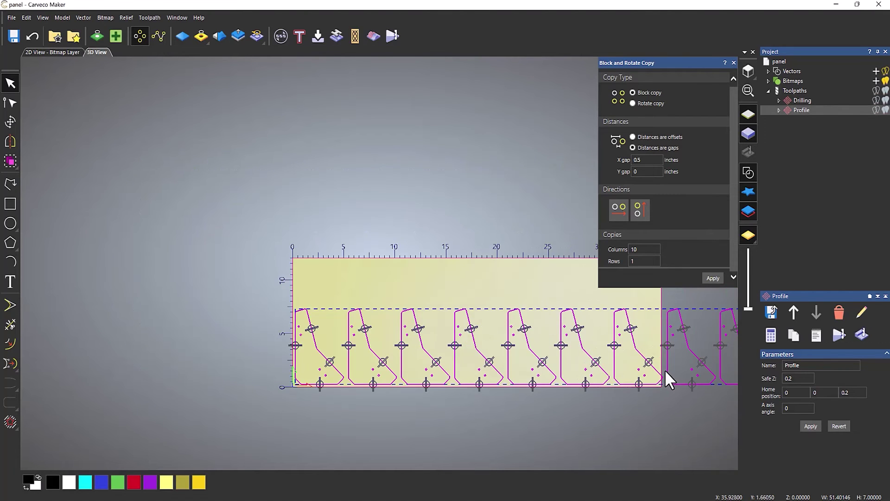
scroll(665, 369, up, 5)
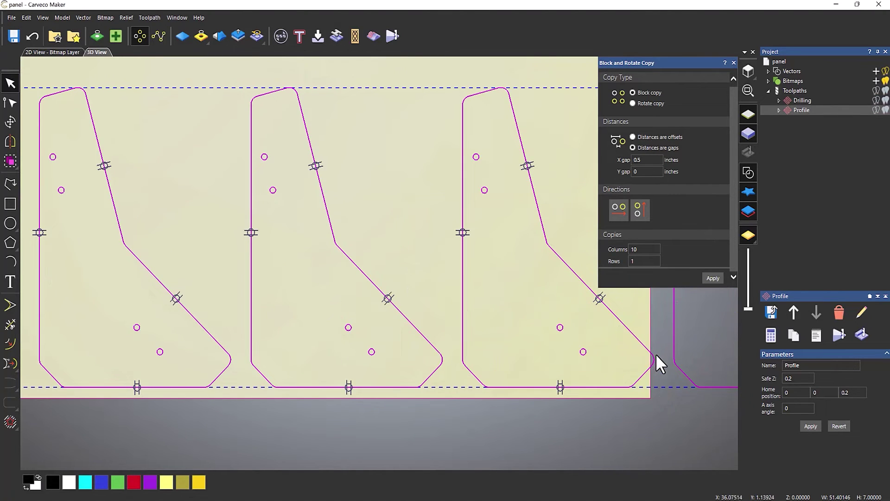
scroll(413, 333, down, 2)
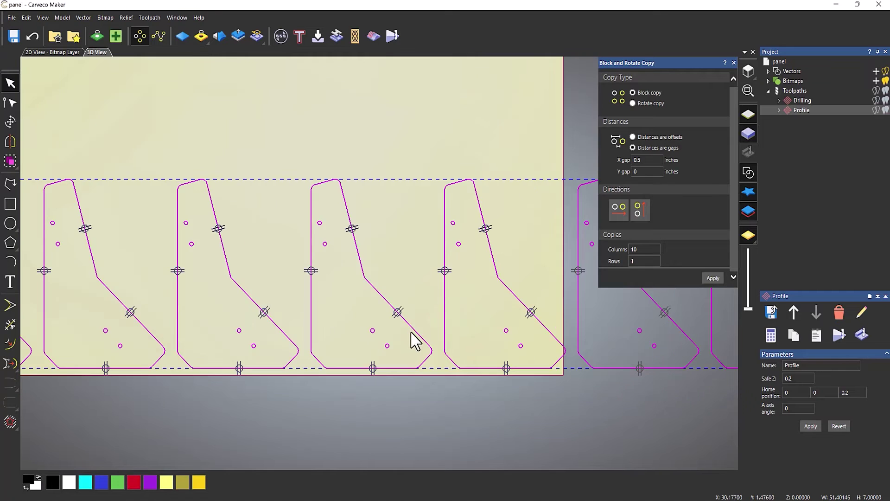
scroll(328, 330, down, 2)
scroll(139, 298, down, 2)
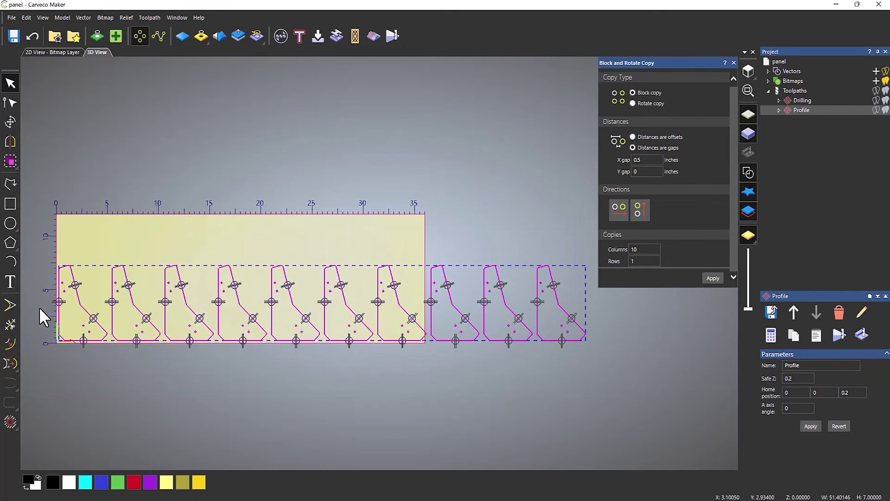
scroll(31, 301, up, 2)
scroll(32, 301, up, 2)
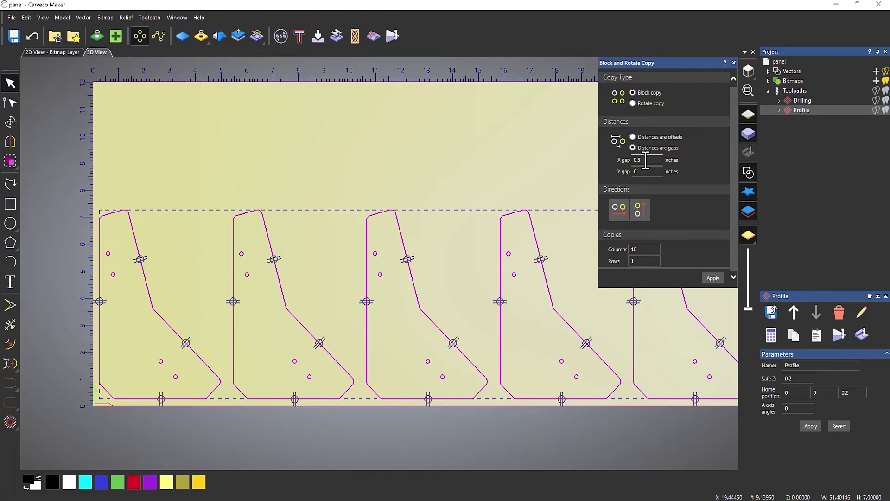
Undo the block copy, repeat it with an X gap of 0.4 inches, and close the copy settings
click(31, 35)
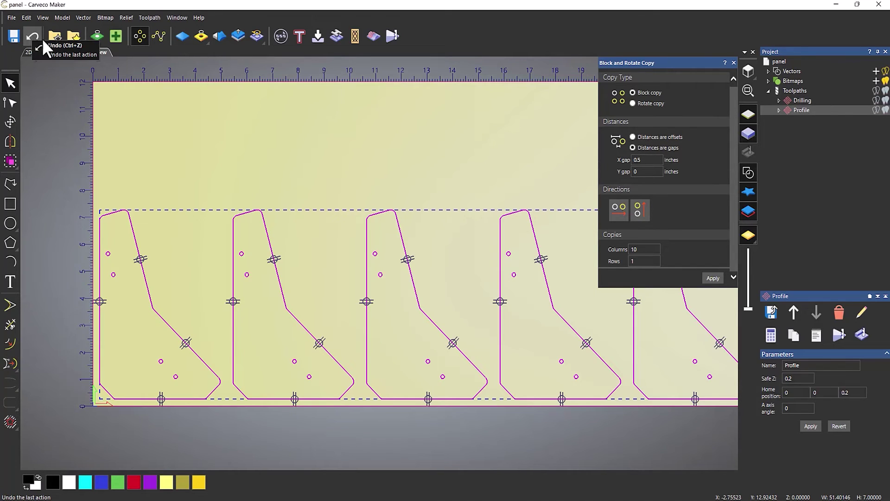
click(653, 158)
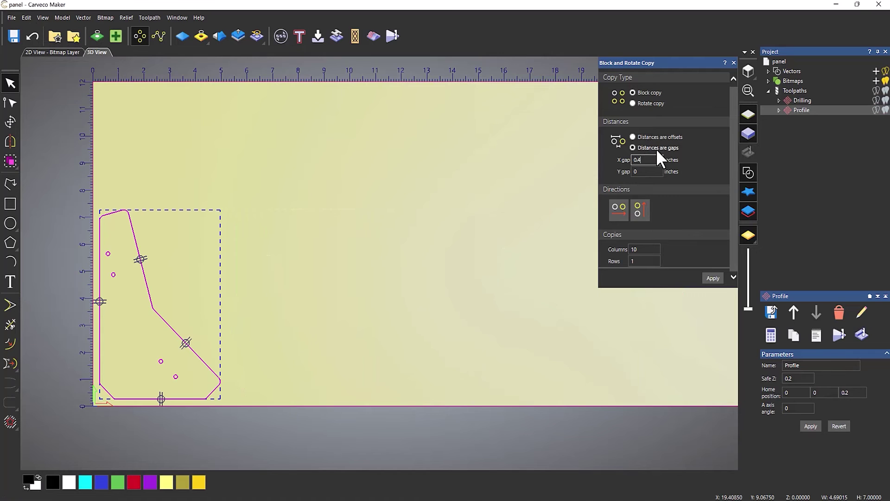
click(713, 278)
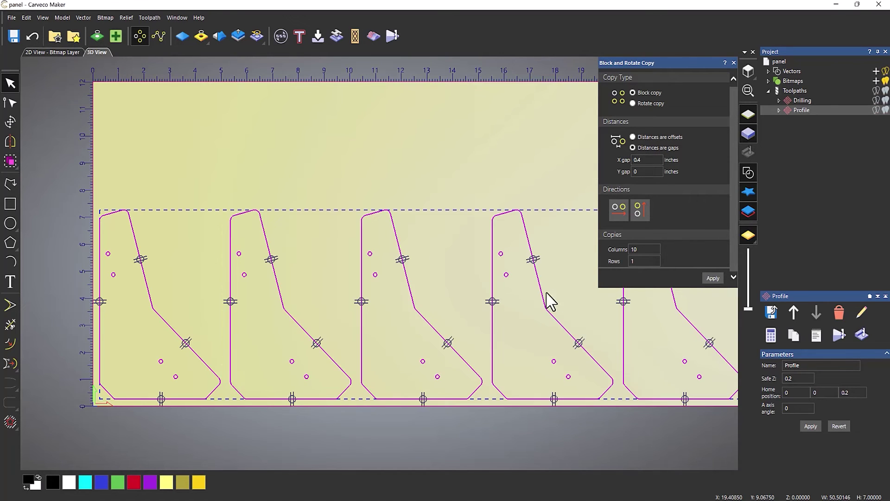
scroll(540, 302, down, 4)
scroll(719, 312, up, 3)
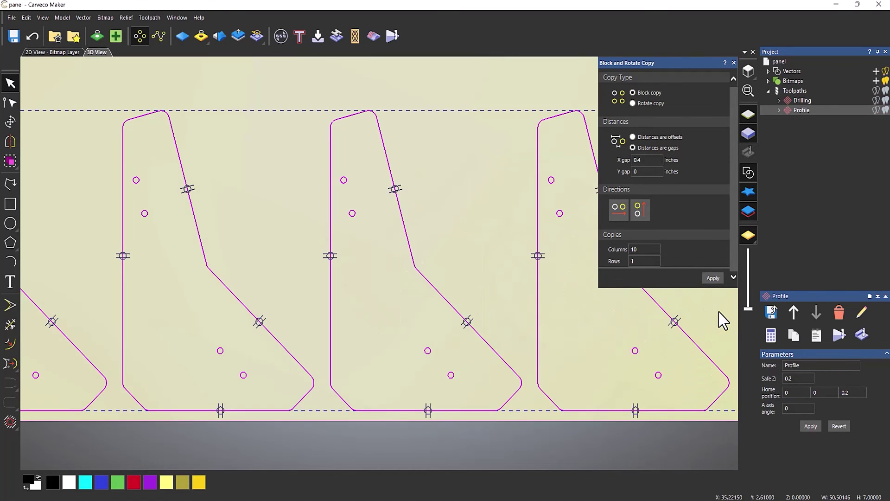
scroll(715, 353, down, 2)
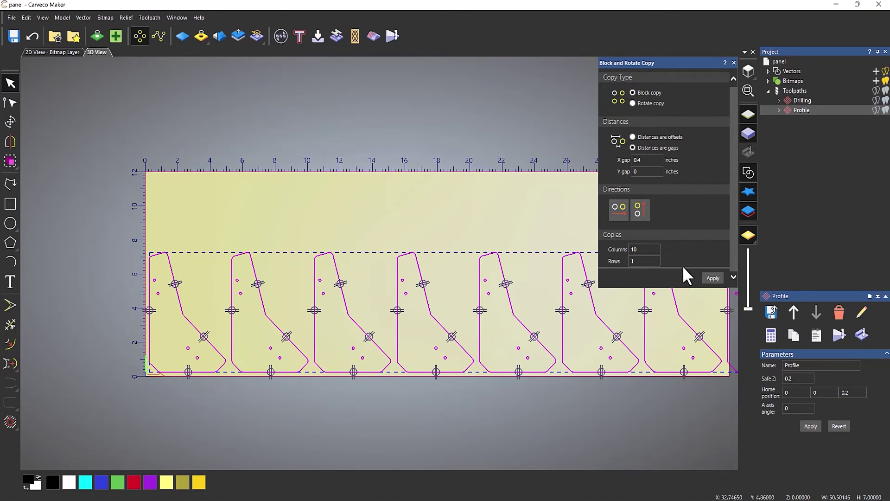
click(733, 63)
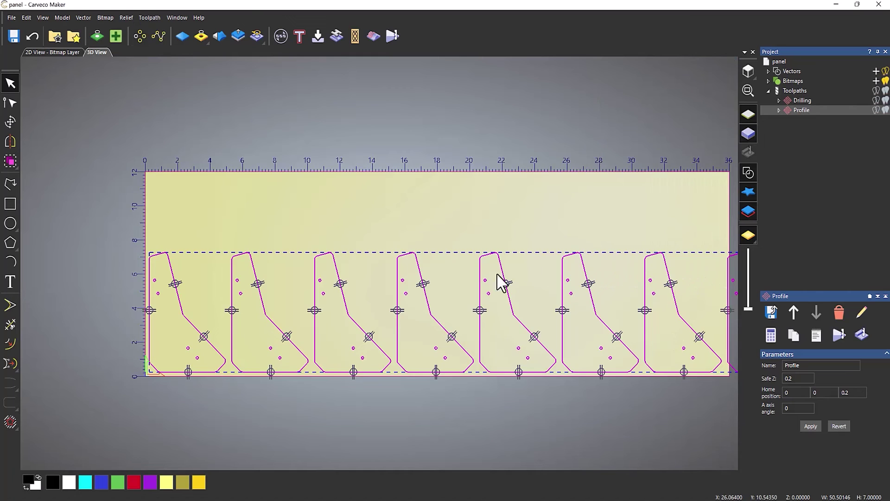
Delete the three panel copies that extend beyond the right edge of the sheet
scroll(497, 278, down, 2)
click(614, 247)
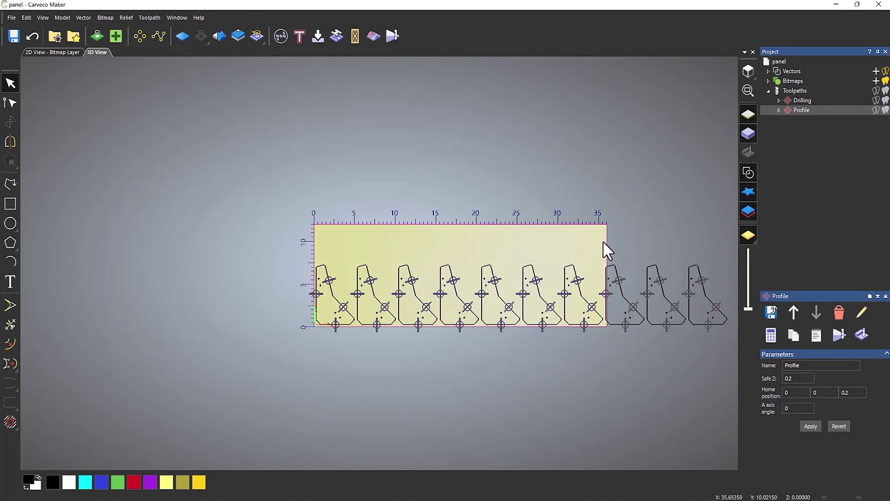
drag(603, 240, 736, 344)
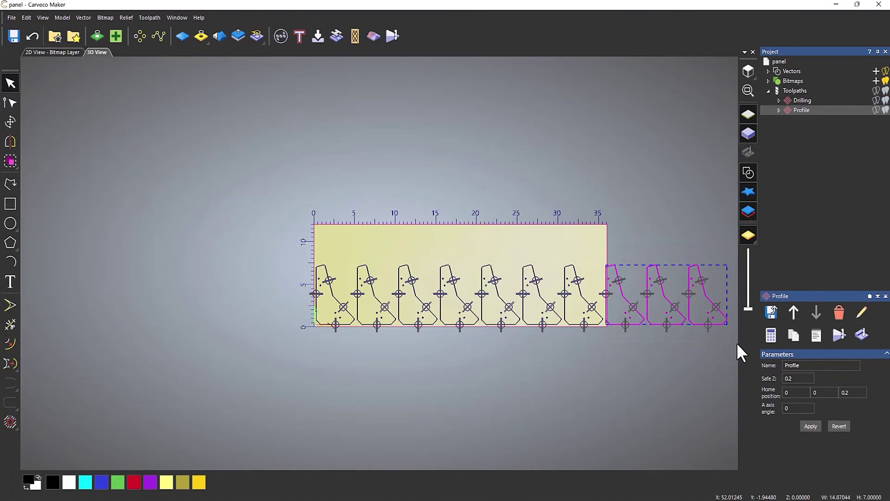
key(Delete)
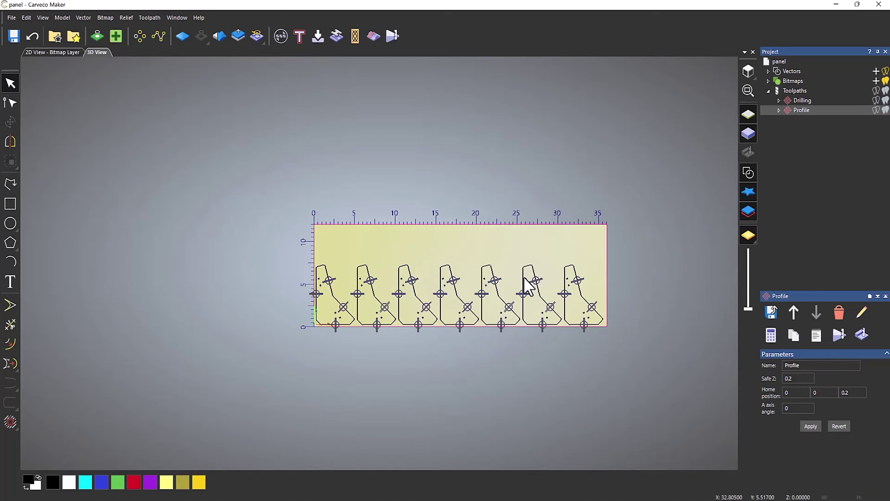
Examine how the remaining row of panels fits within the sheet
scroll(524, 296, up, 3)
scroll(515, 293, down, 4)
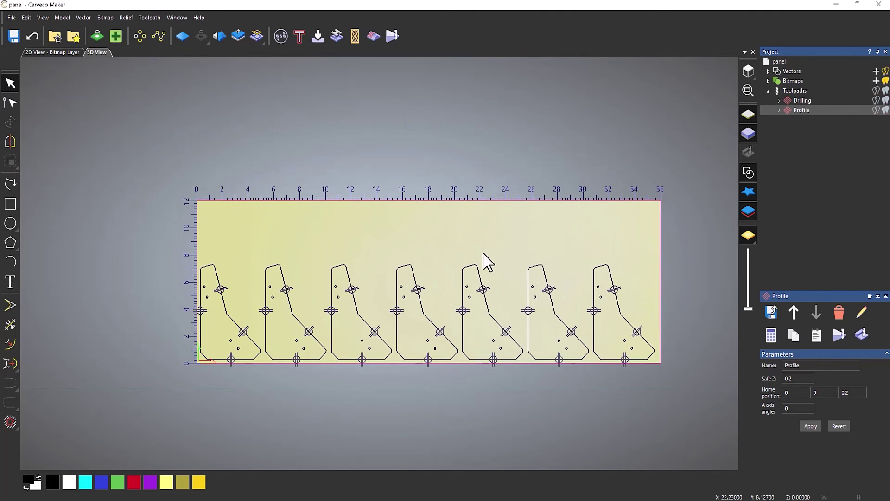
drag(155, 236, 674, 381)
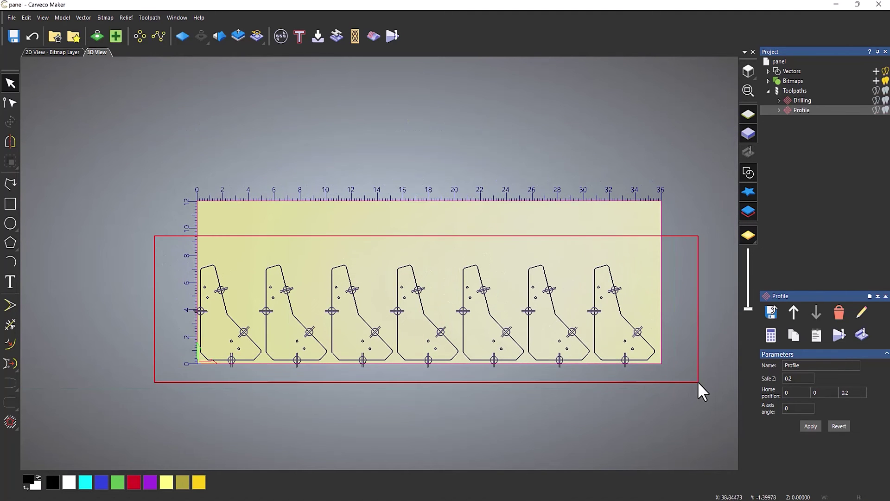
drag(699, 382, 697, 382)
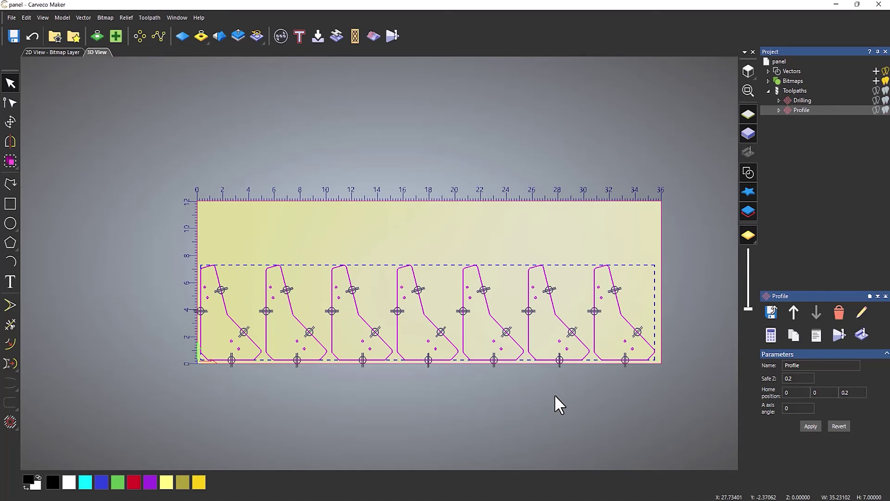
click(451, 270)
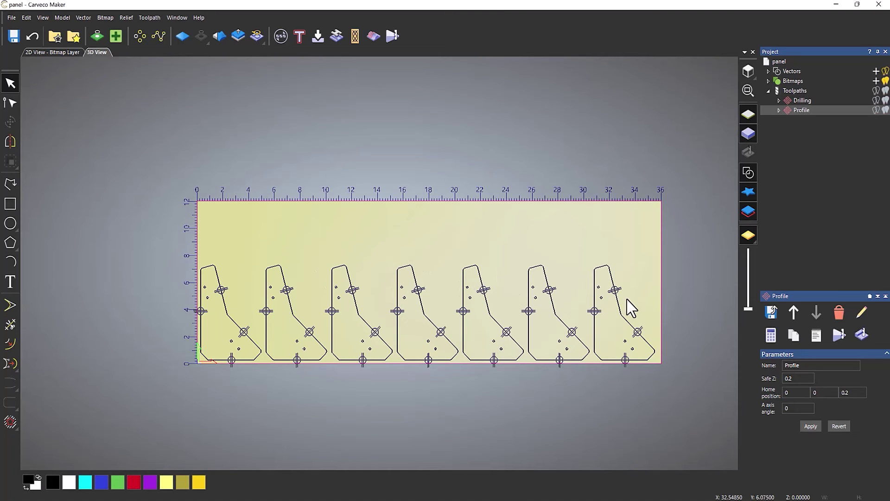
scroll(575, 289, up, 2)
scroll(428, 258, down, 2)
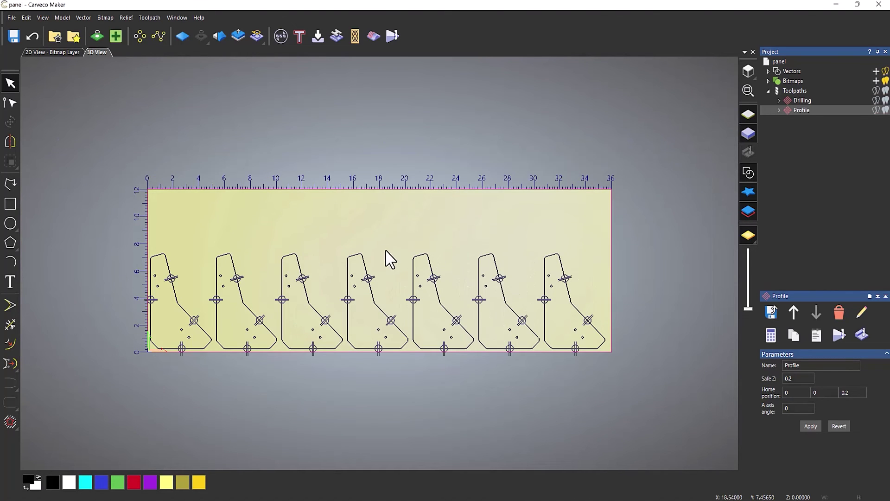
Show all the toolpaths in the 3D view to compare them with the panel layout
click(886, 90)
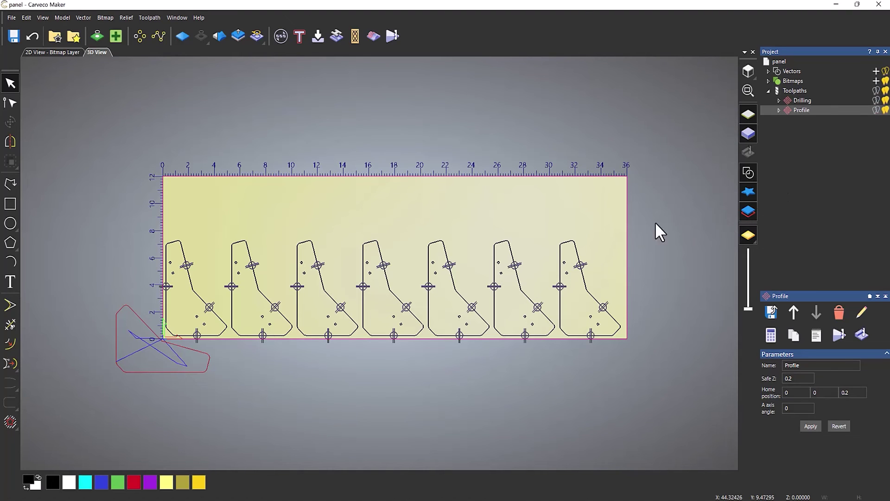
scroll(397, 281, up, 2)
scroll(396, 281, down, 2)
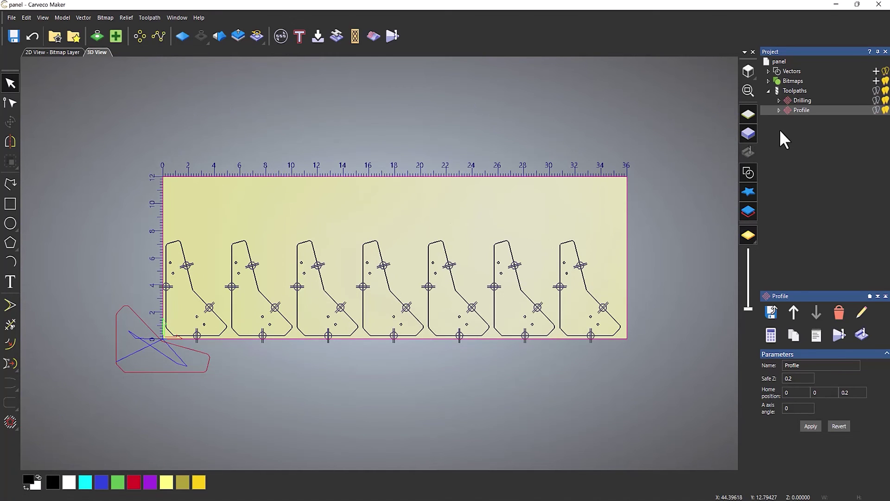
Recalculate the Drilling toolpath with the hole vectors of all seven panels selected, and close its settings
double_click(798, 99)
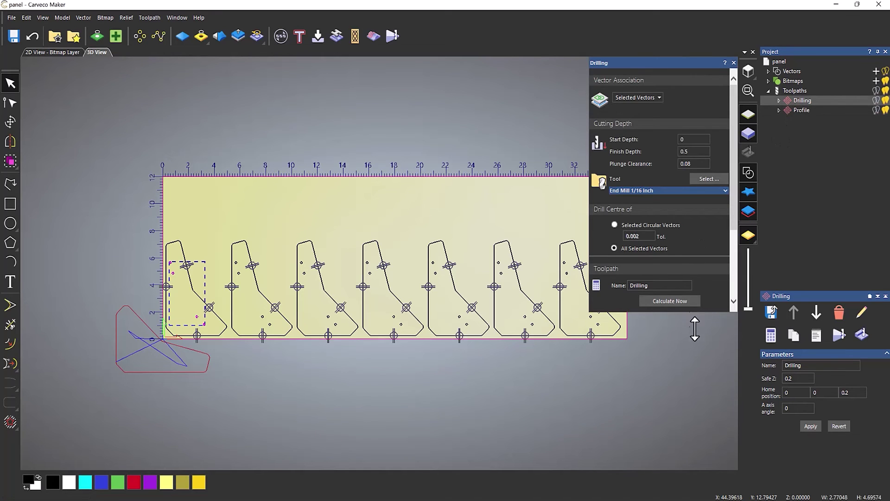
middle_drag(385, 180, 295, 132)
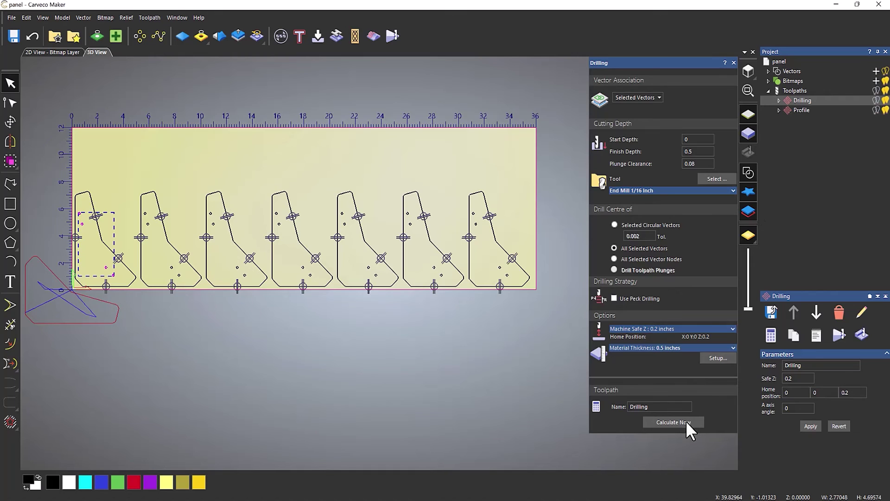
right_click(797, 101)
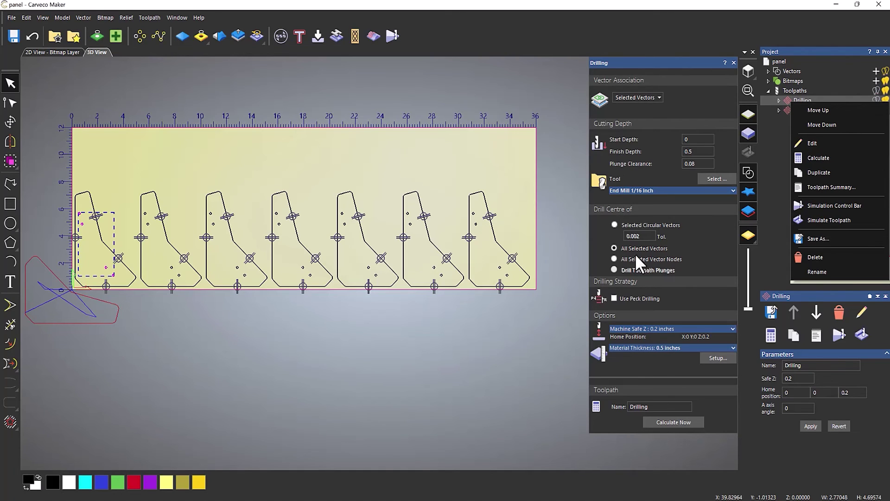
click(65, 233)
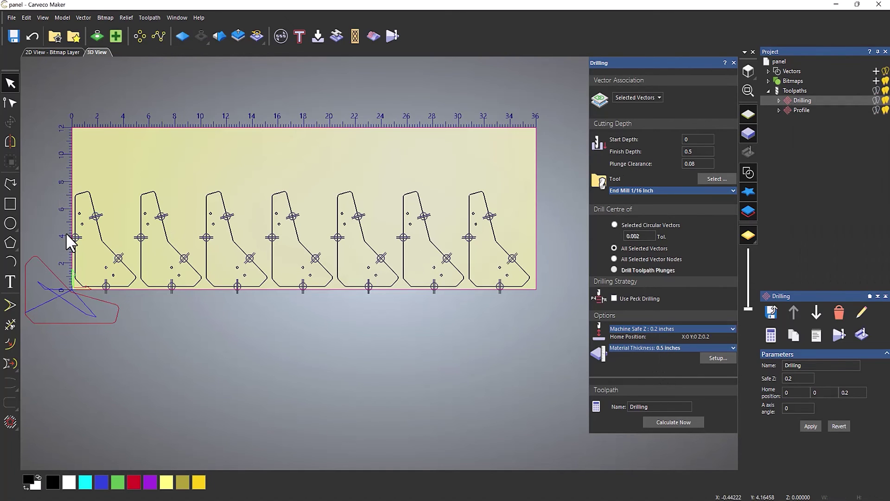
drag(58, 205, 514, 277)
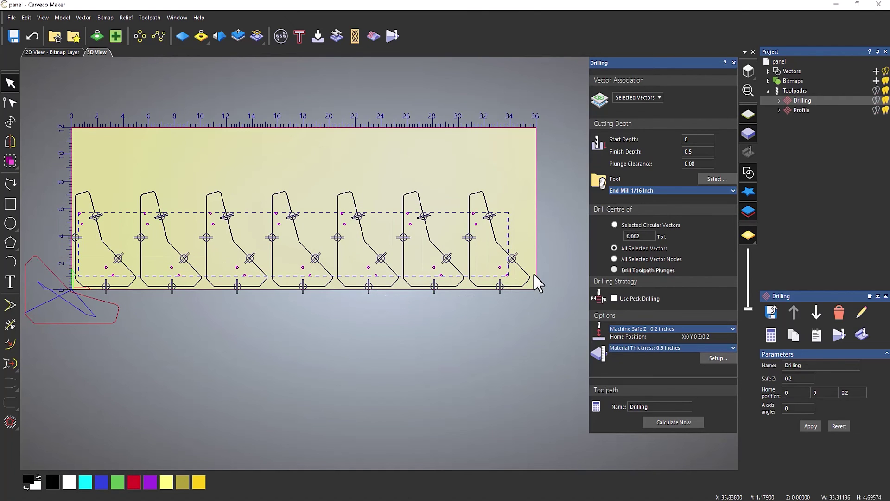
click(688, 424)
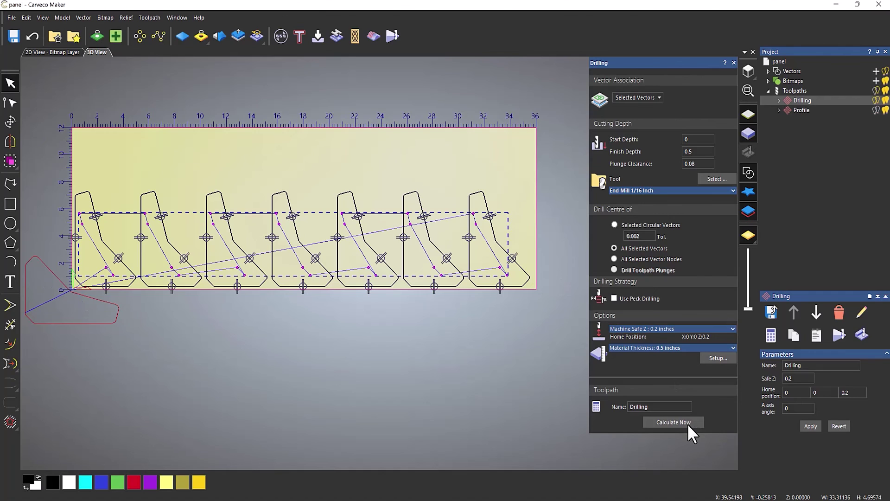
click(733, 63)
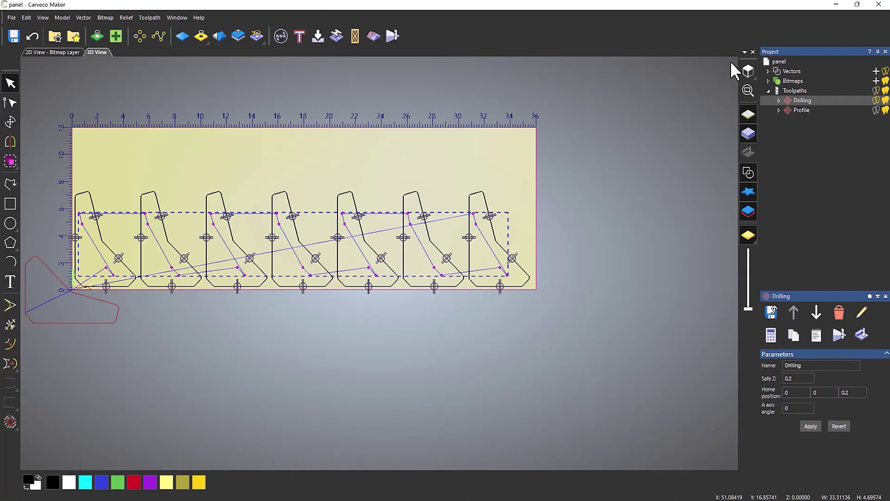
Recalculate the Profile toolpath with the outlines of all seven panels selected, and close its settings
double_click(807, 110)
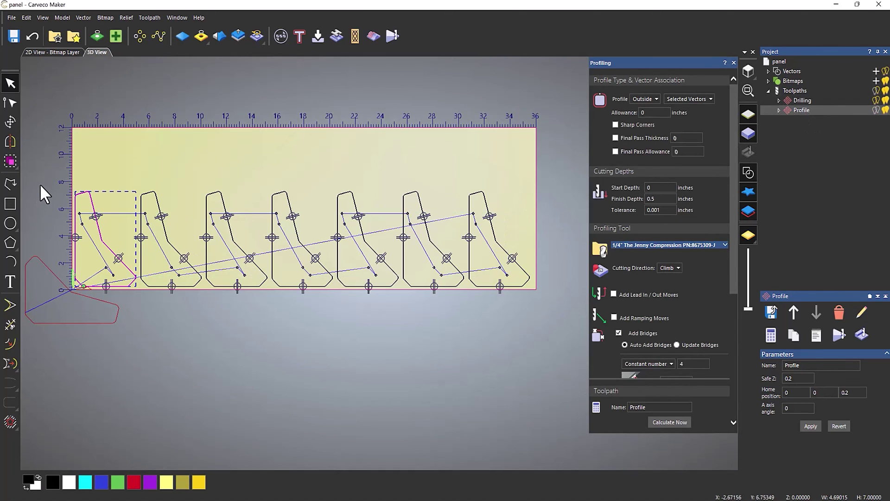
drag(497, 163, 73, 199)
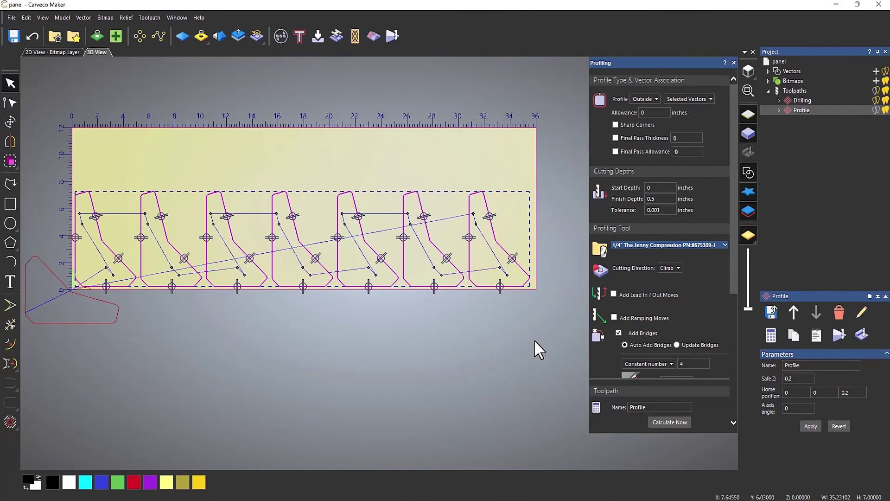
click(677, 423)
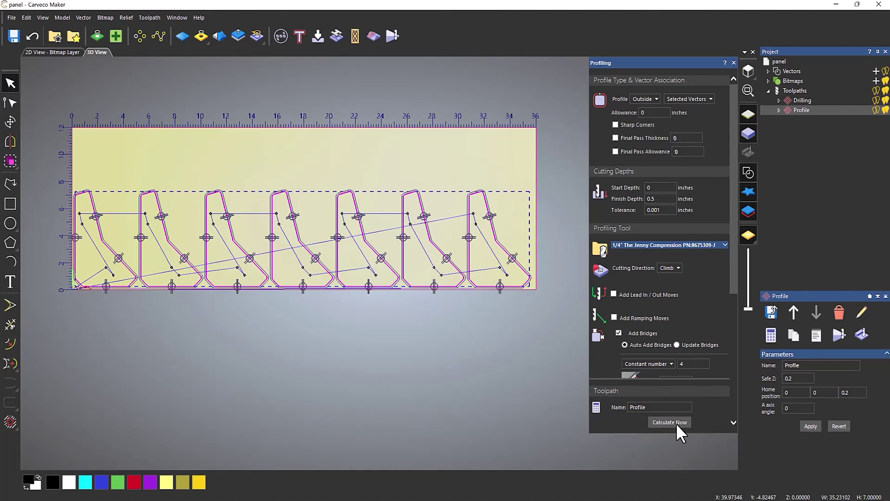
click(733, 63)
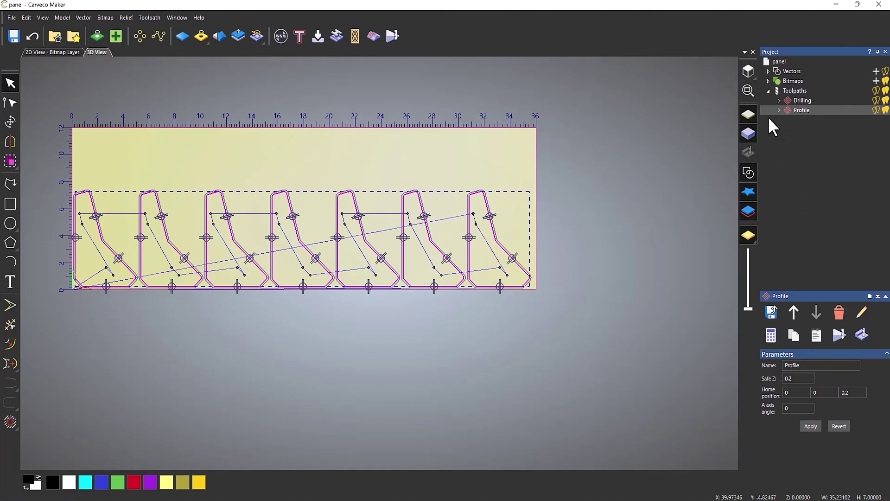
Simulate the Drilling toolpath and inspect the drilled holes on the sheet at an angle
right_click(799, 101)
click(822, 219)
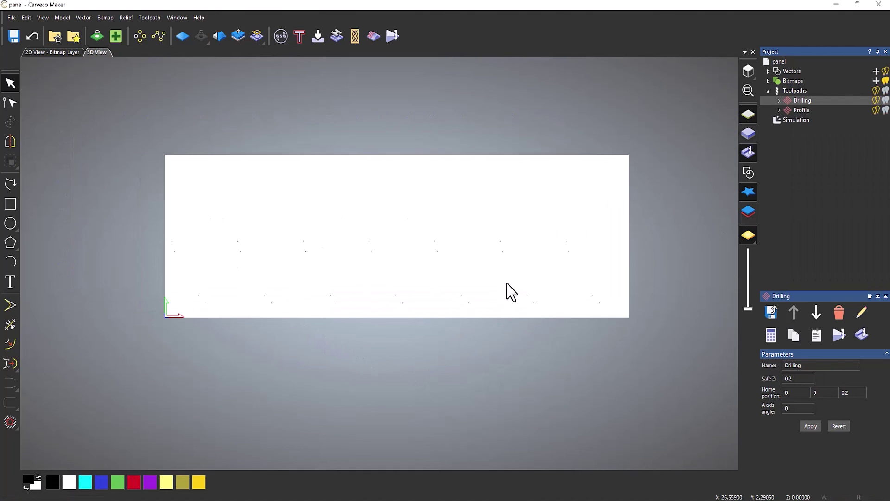
drag(509, 291, 394, 288)
scroll(421, 279, up, 5)
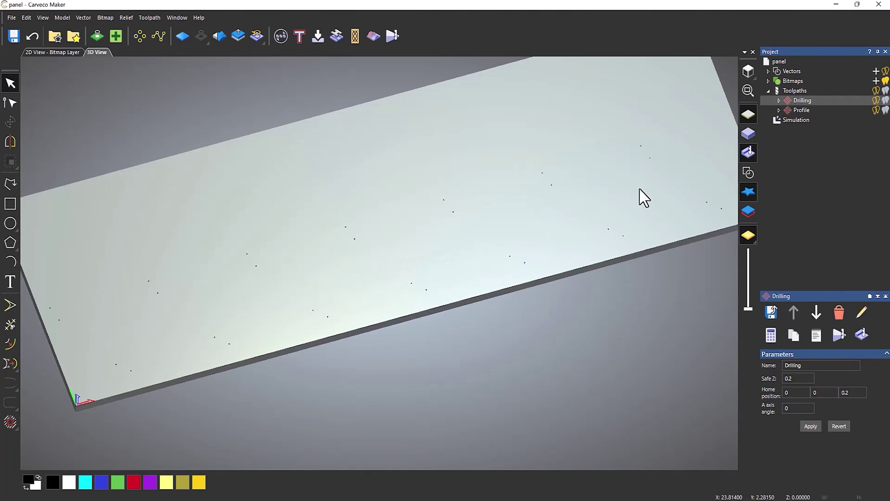
Simulate the Profile toolpath and inspect the cut panel outlines and their bridges
click(805, 111)
right_click(806, 110)
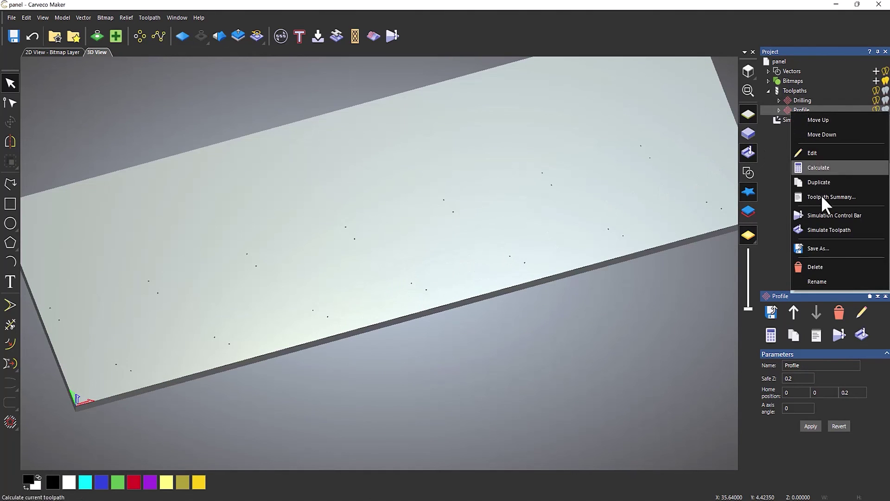
click(825, 227)
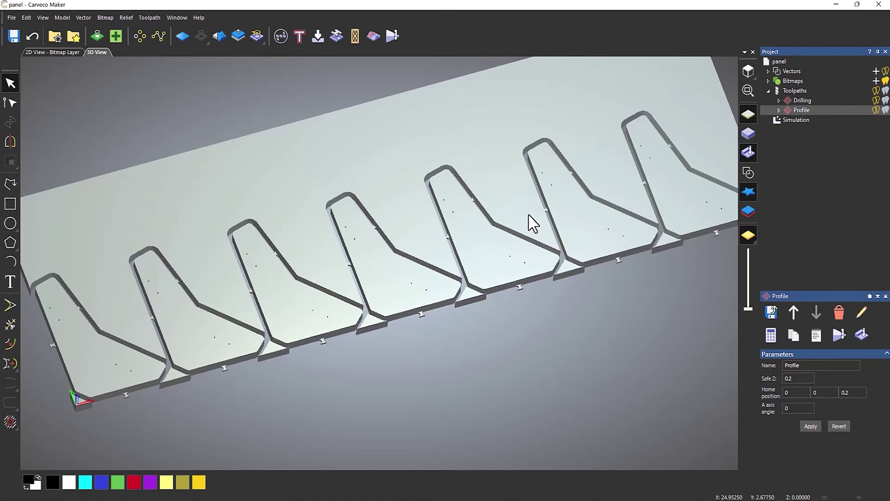
drag(517, 258, 547, 236)
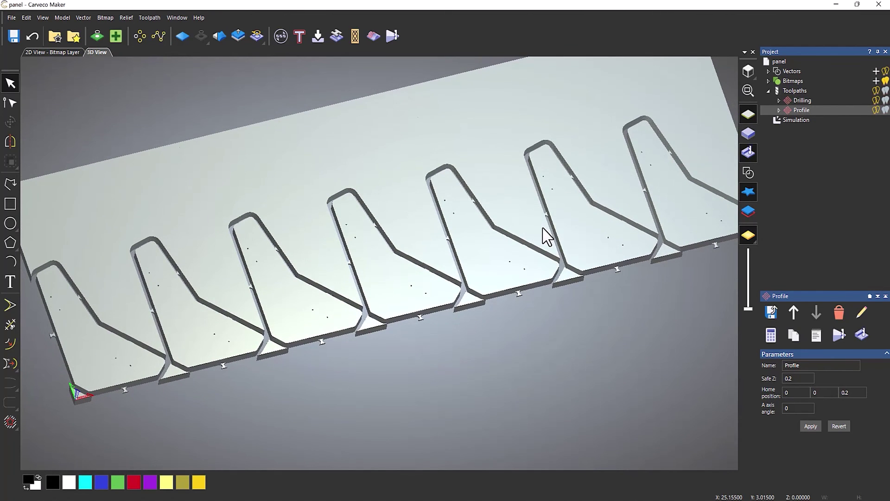